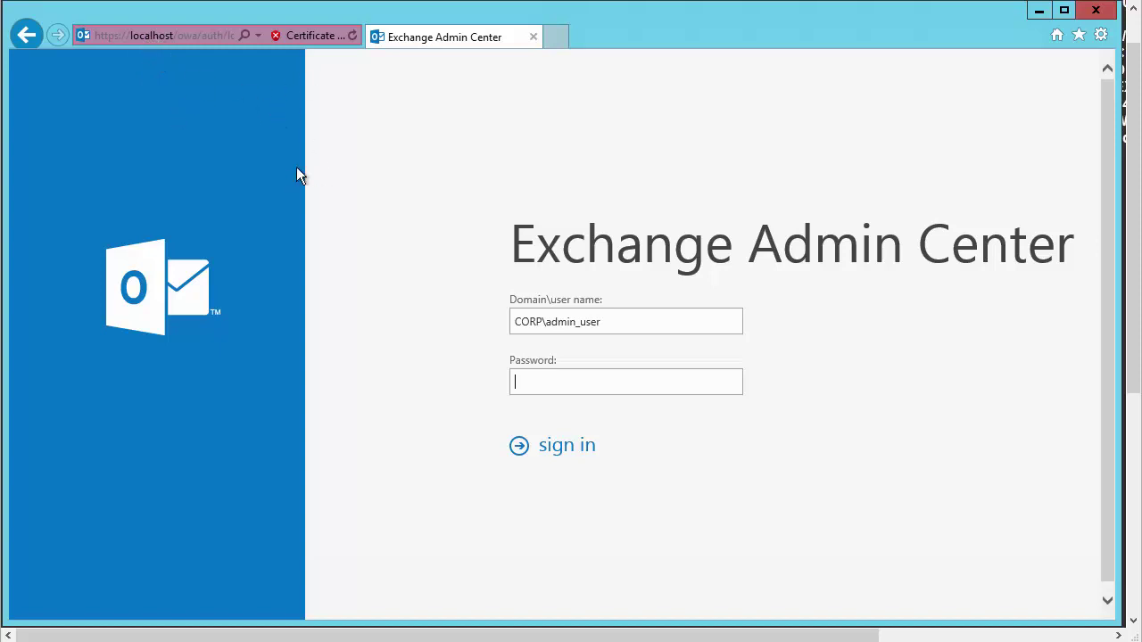
left_click(141, 36)
type("localhost/")
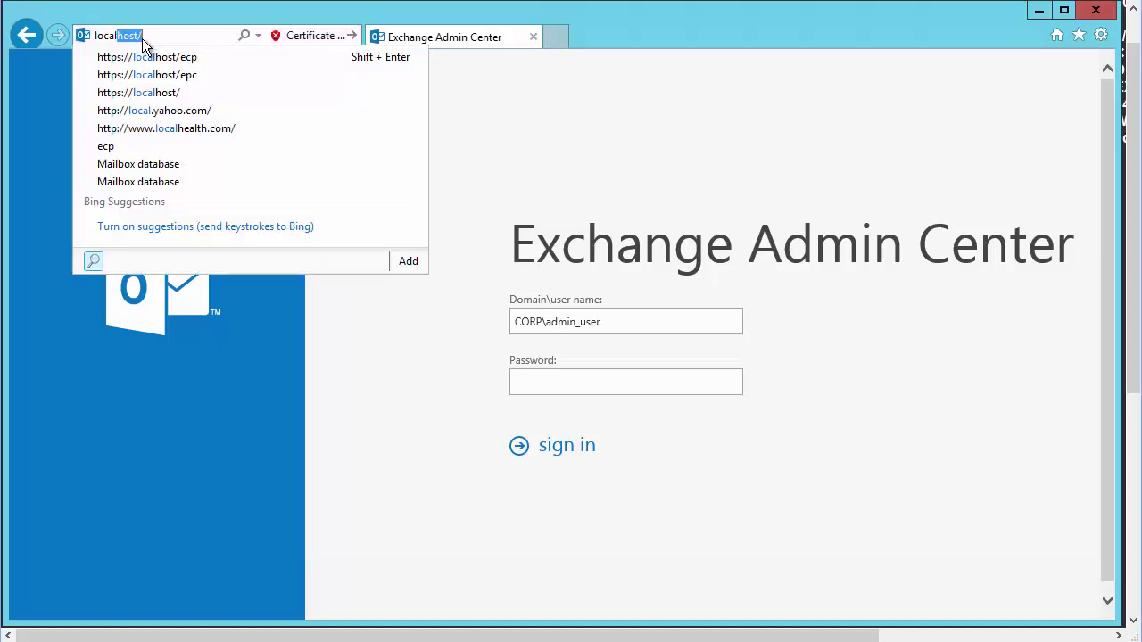
left_click(191, 57)
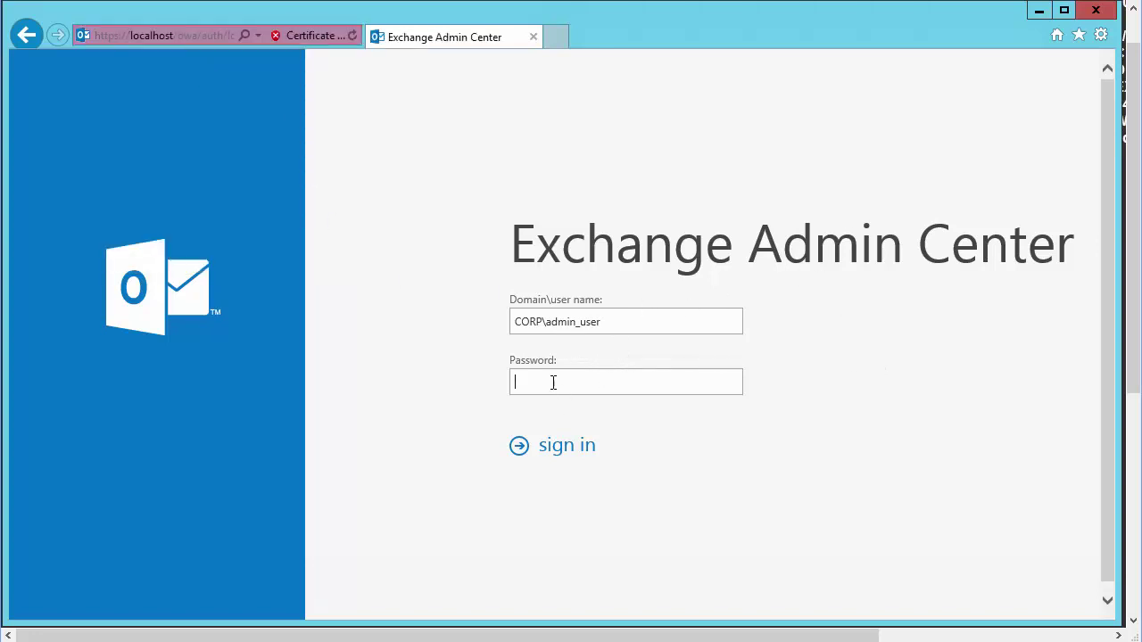
type("•••••••••••")
key("Return")
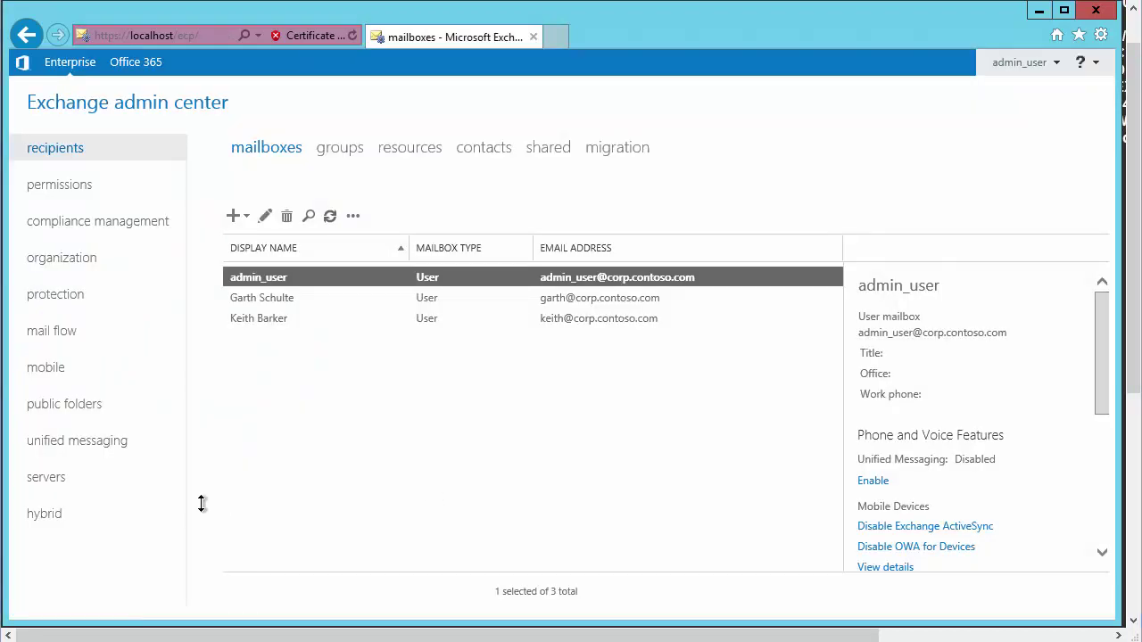
- Show the servers databases list, opening and closing the new database form once
left_click(45, 480)
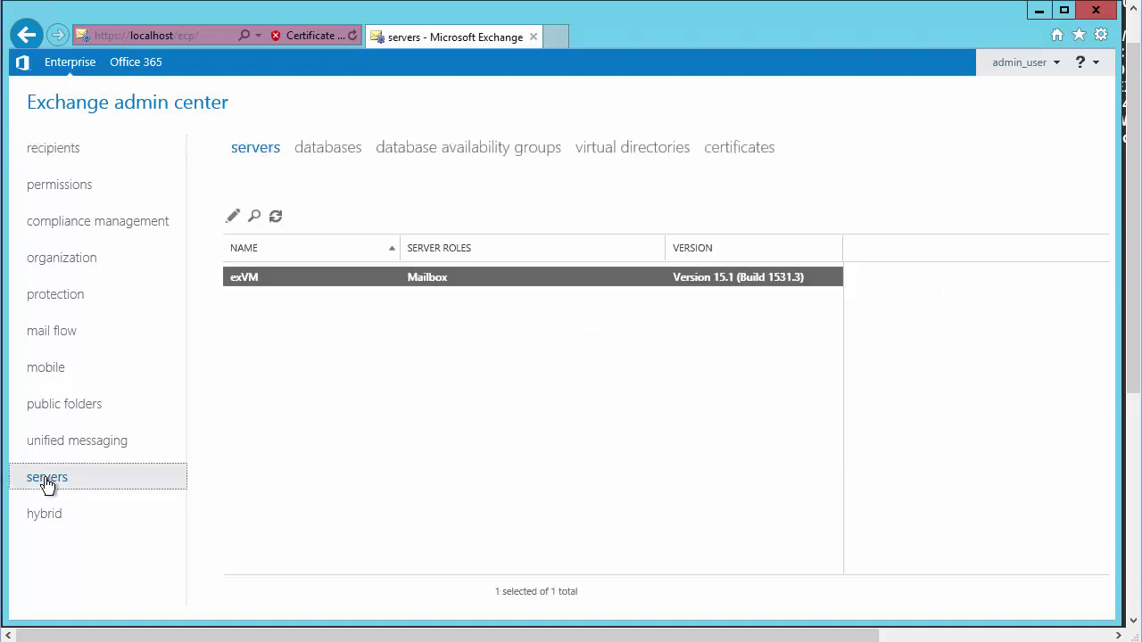
left_click(332, 148)
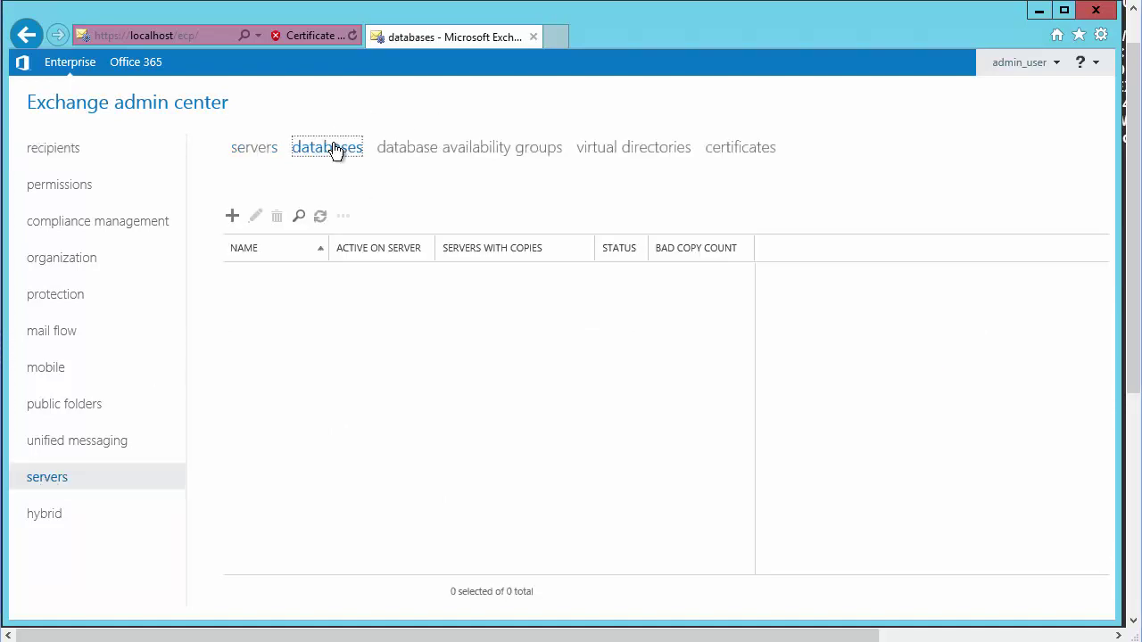
left_click(234, 218)
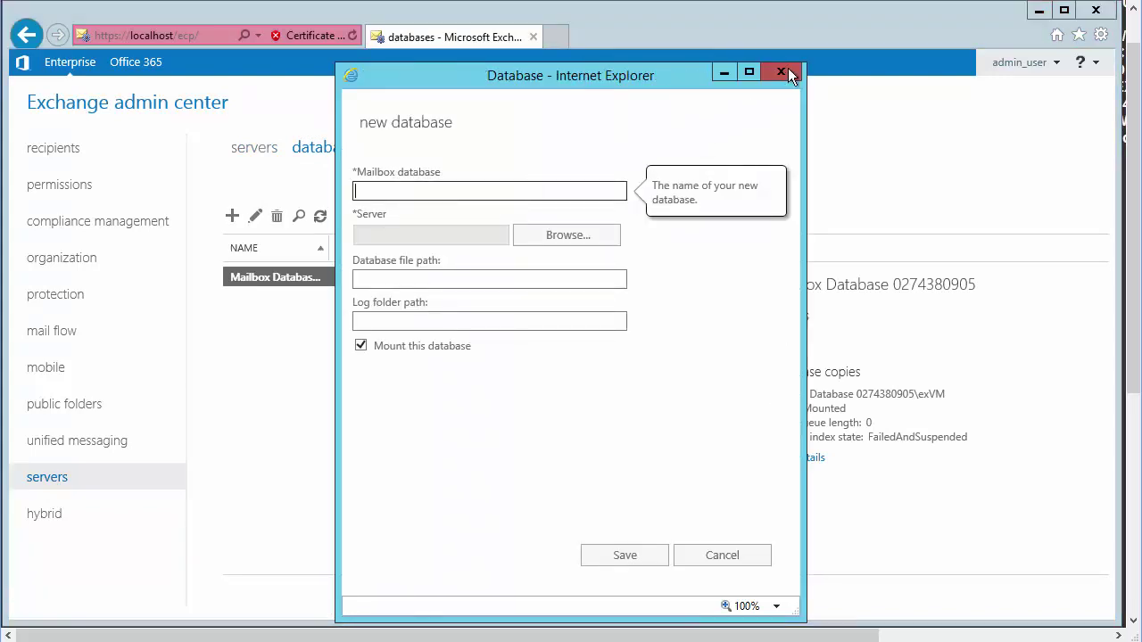
left_click(781, 72)
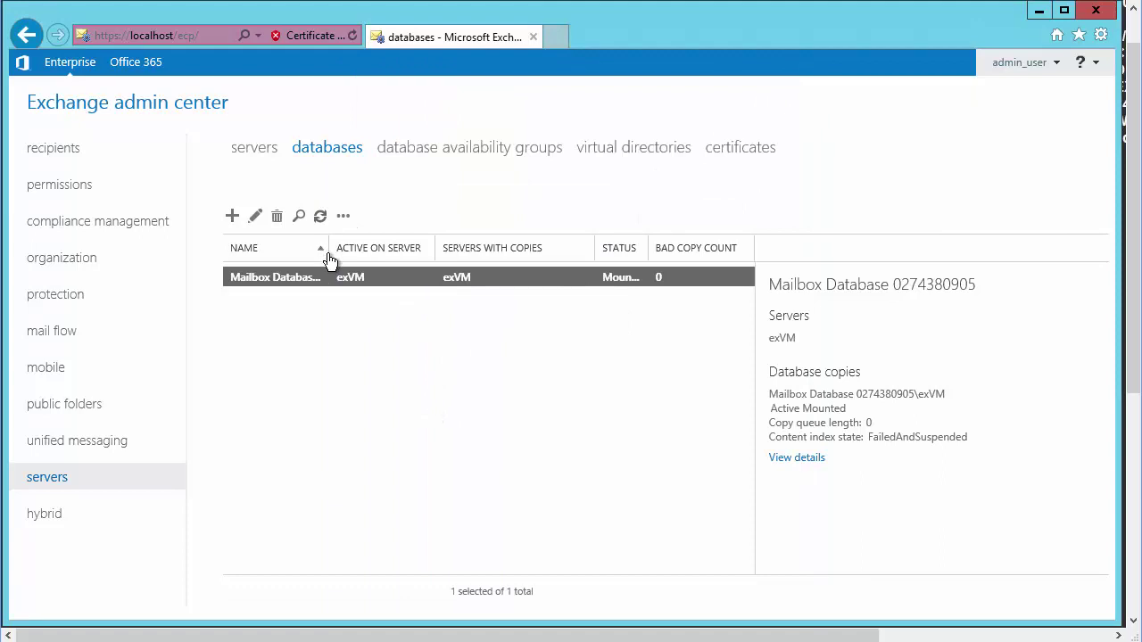
- Widen the NAME, active server and STATUS columns of the databases list
left_click_drag(329, 258, 431, 259)
left_click_drag(436, 257, 475, 257)
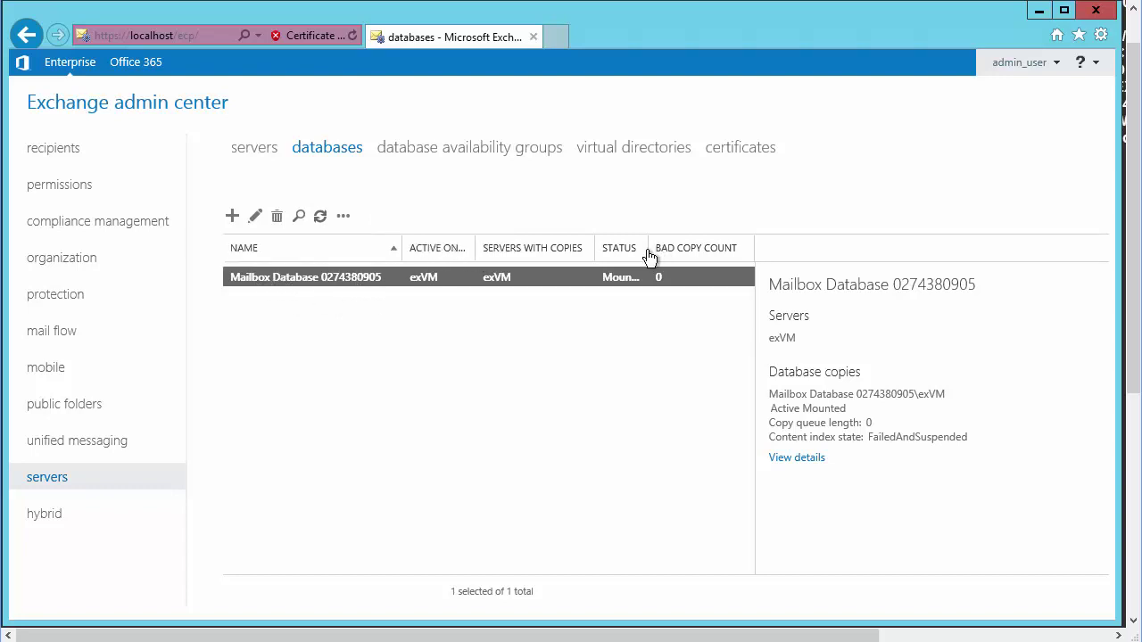
mouse_move(649, 249)
left_mouse_down()
mouse_move(685, 249)
mouse_move(668, 250)
left_mouse_up()
- Fill in a new mailbox database named EMB_Test1 with exVM as its server
left_click(232, 216)
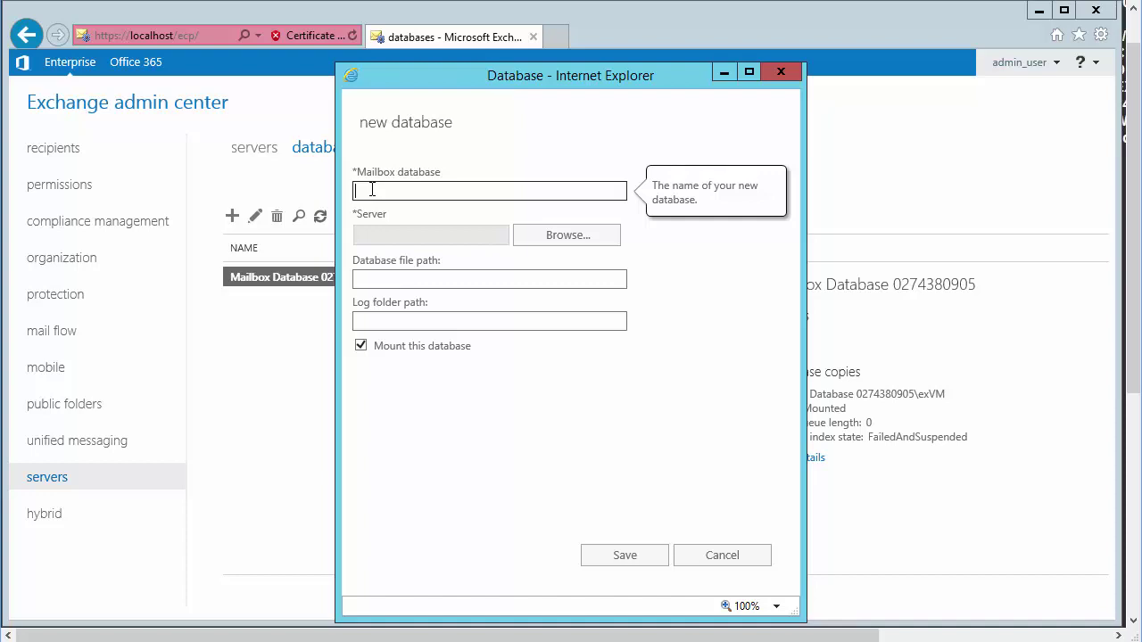
type("EMB")
type(" Test1")
left_click(562, 232)
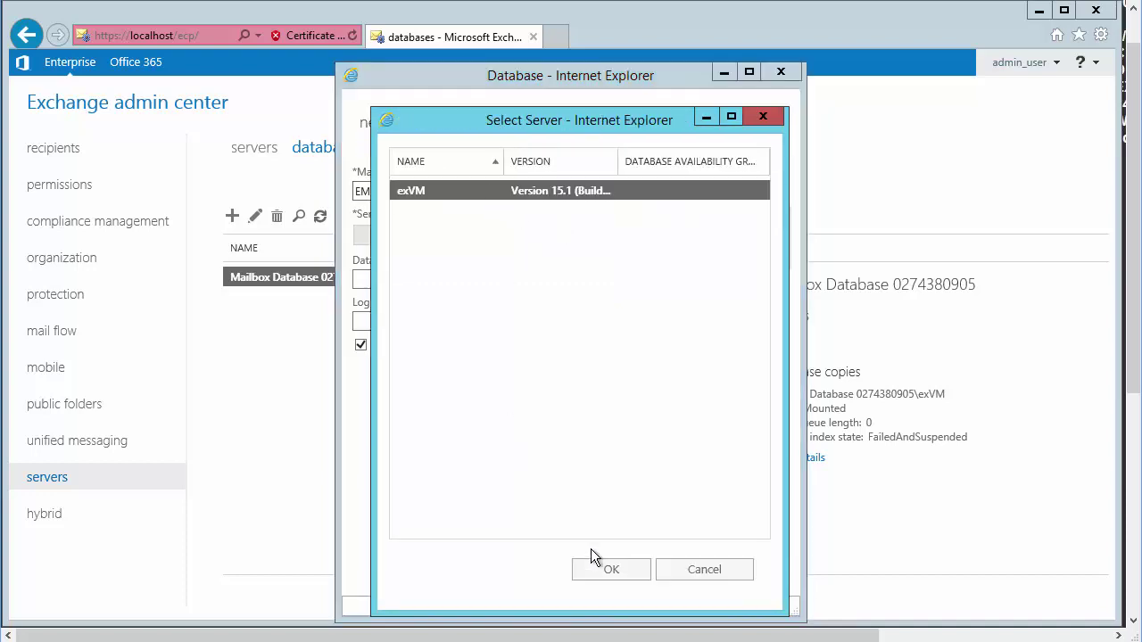
left_click(607, 567)
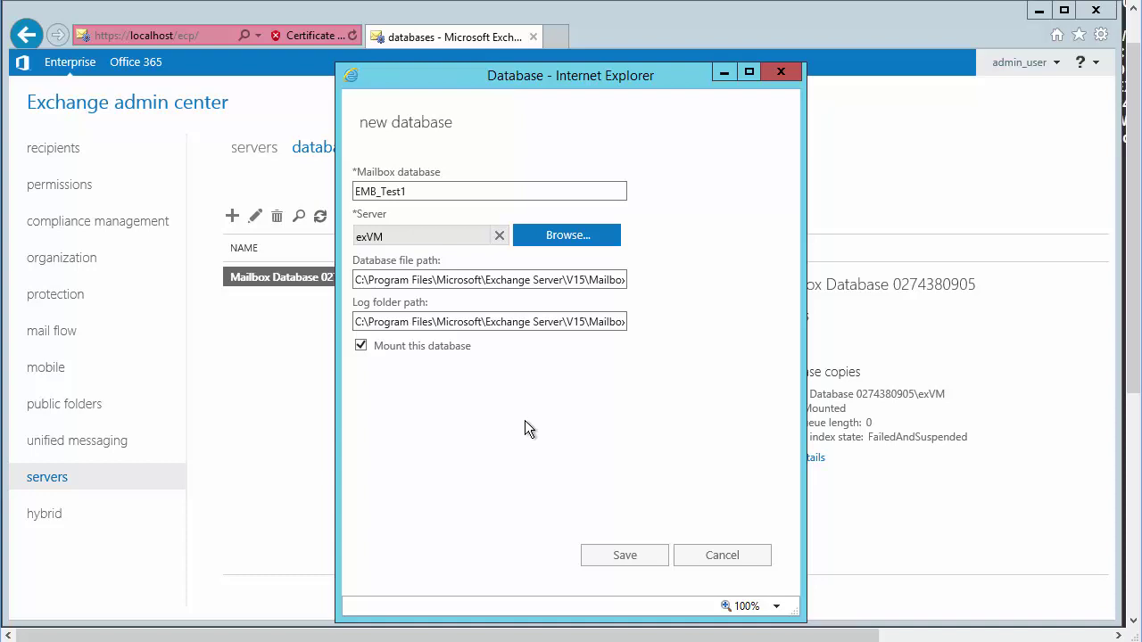
- Save the EMB_Test1 database and acknowledge the Information Store restart warning
left_click(626, 555)
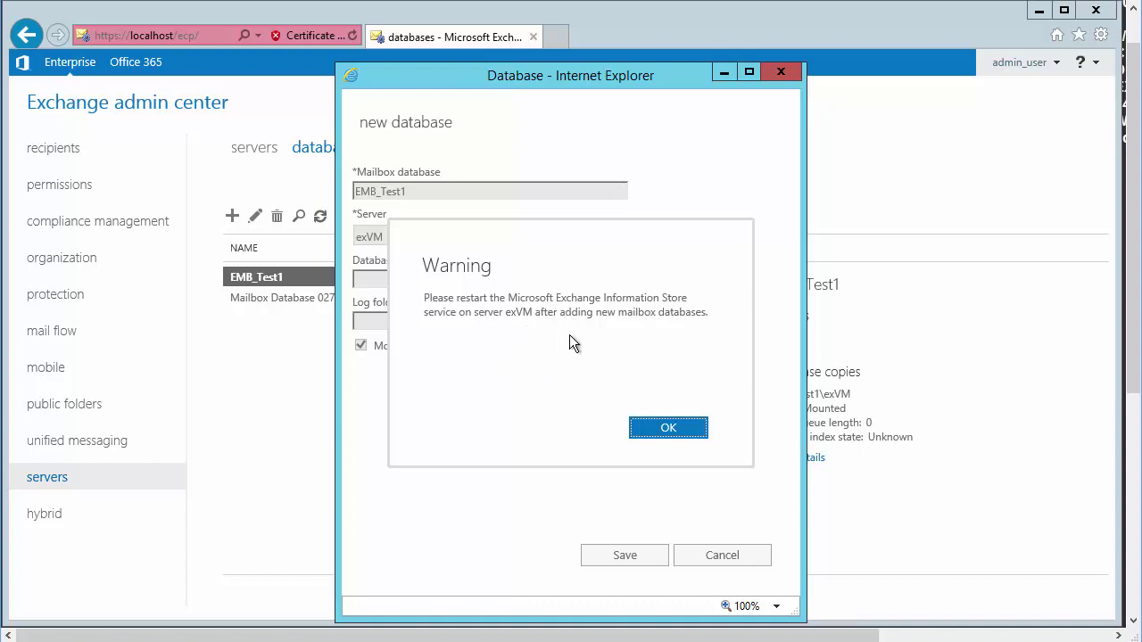
left_click(669, 430)
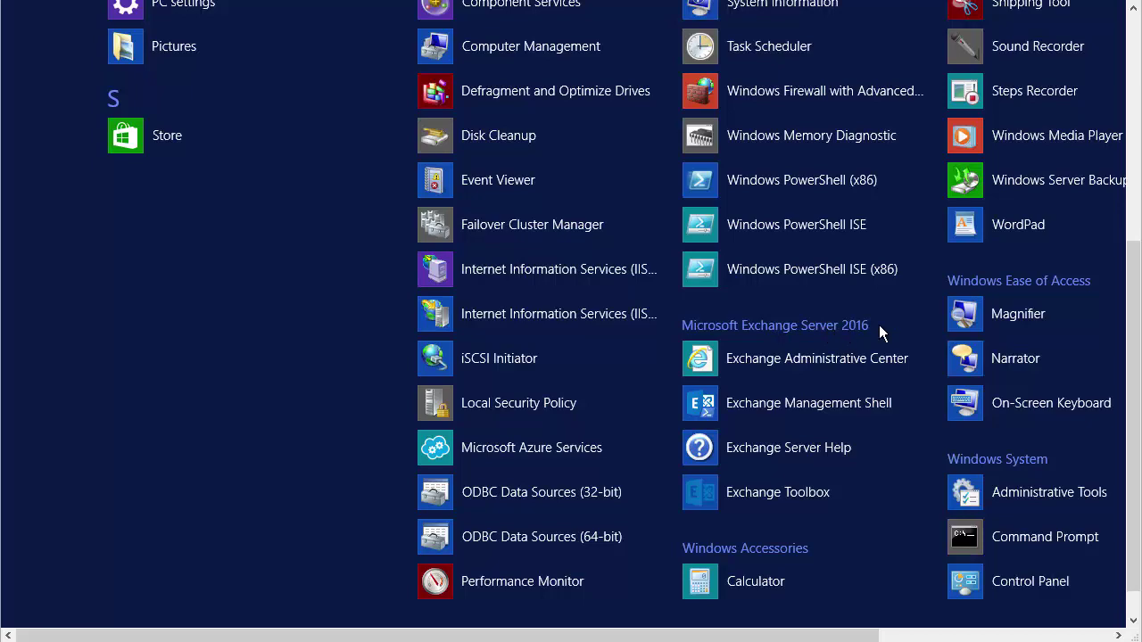
- Launch the Exchange Management Shell from Apps and move its window into view
left_click(810, 407)
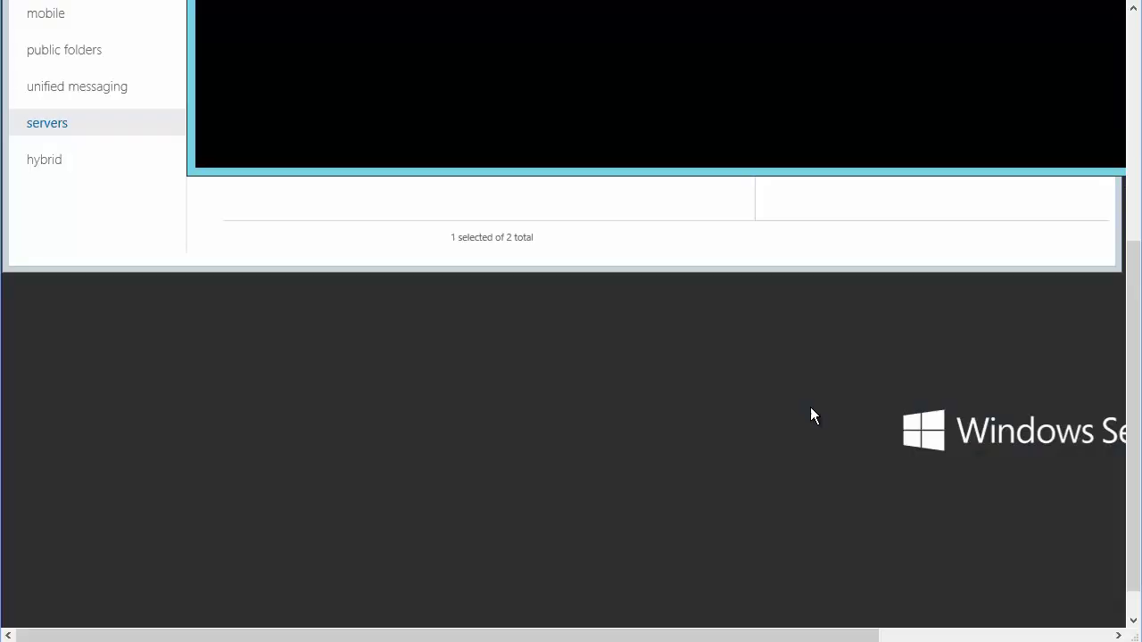
left_click_drag(1134, 464, 1135, 239)
left_click_drag(786, 197, 606, 74)
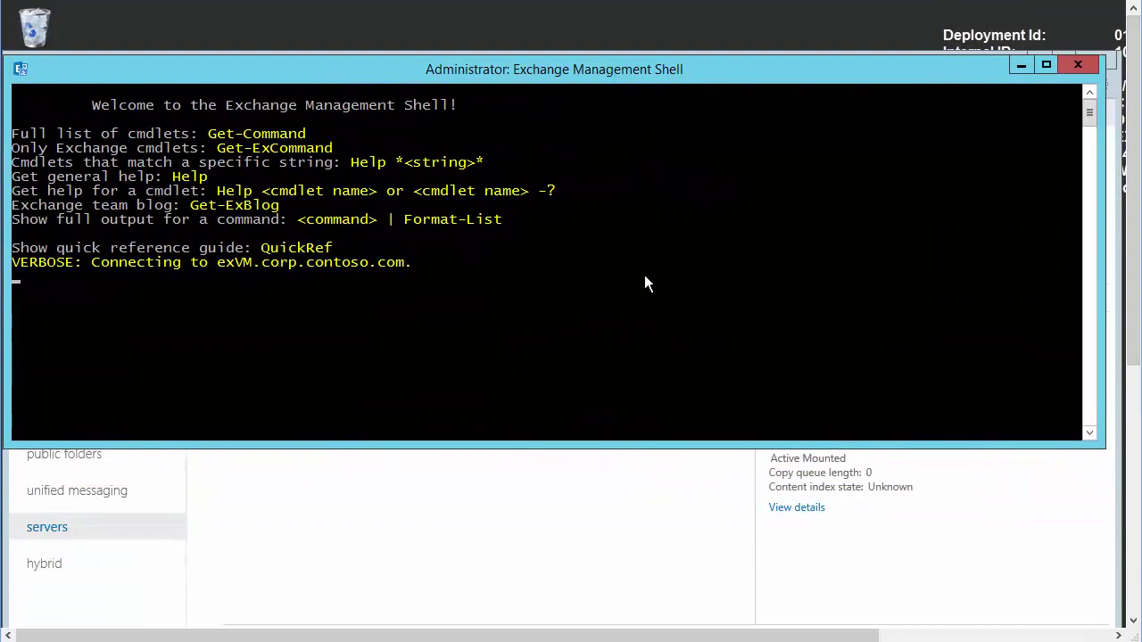
left_click(391, 333)
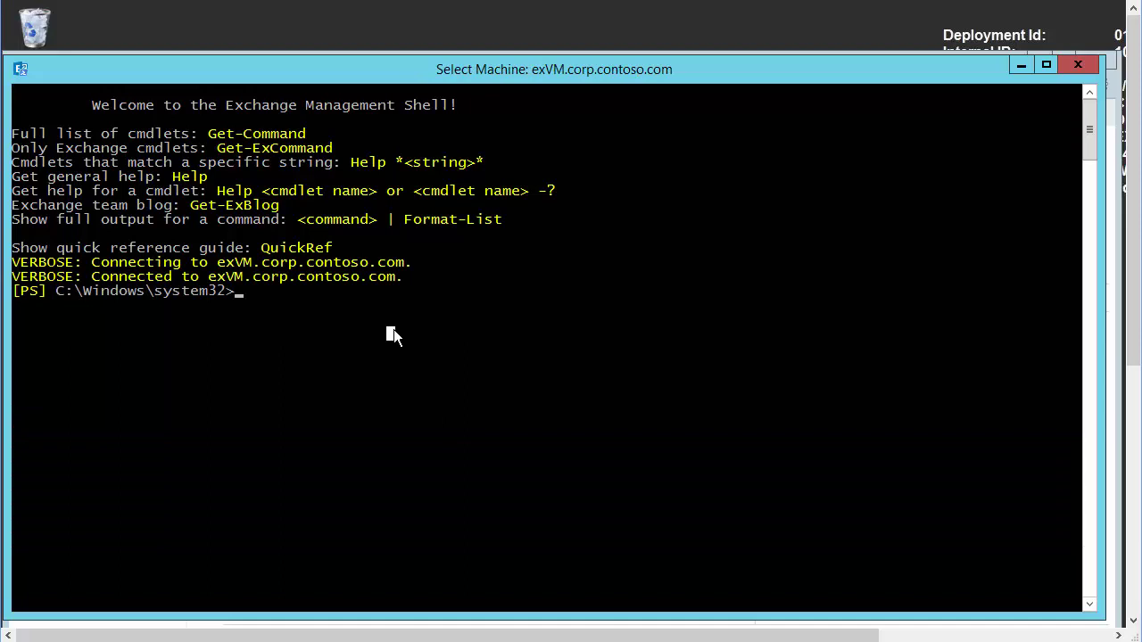
- Enter 'new-mailboxdatabase -name EMB_Test2 -server exvm' in the shell
type("new")
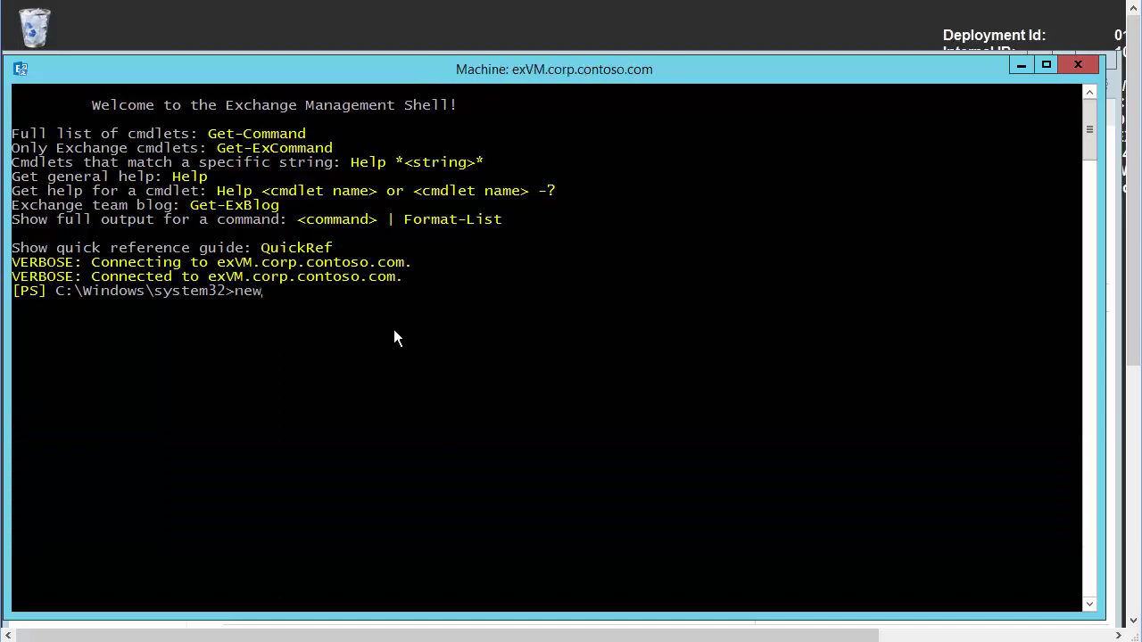
type("-mailboxdatabase ")
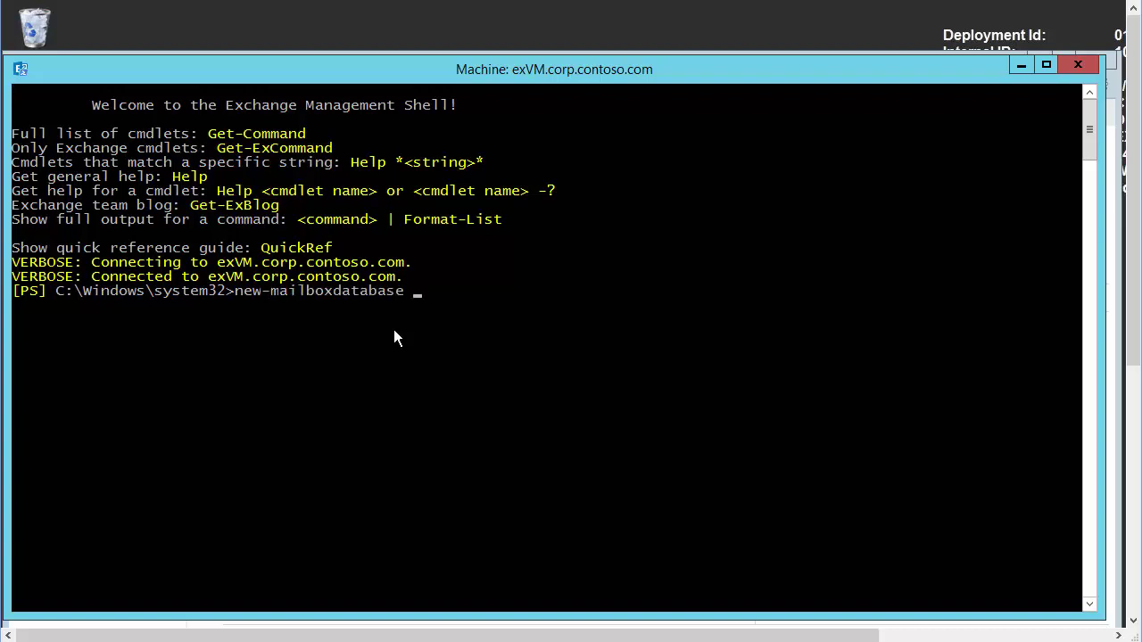
type("-name EMB_Test2")
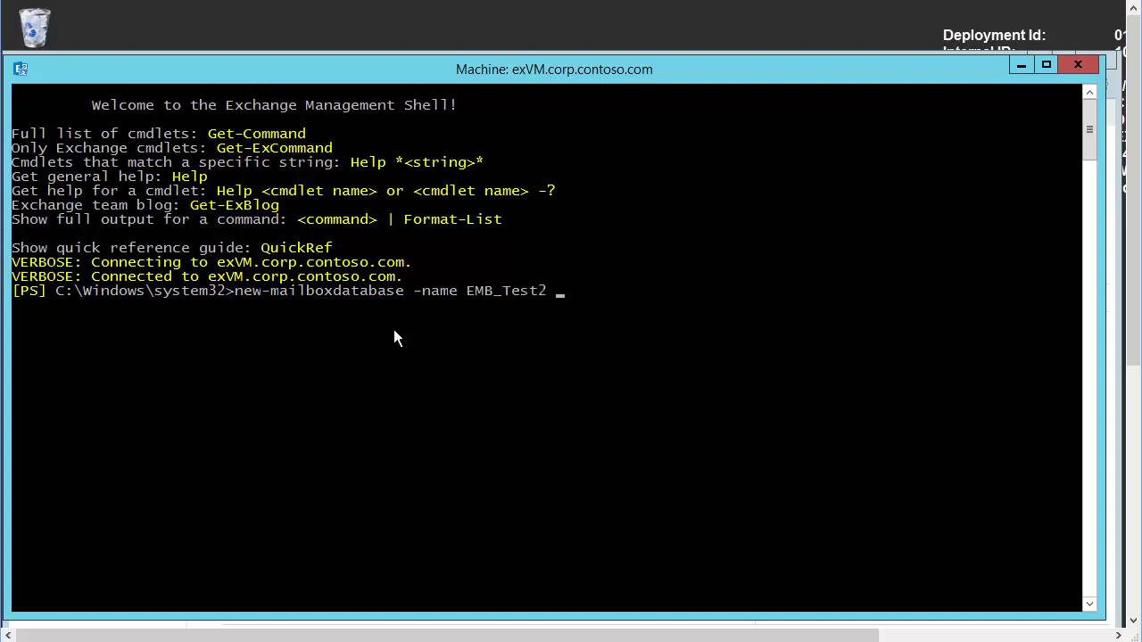
type(" -server exvm")
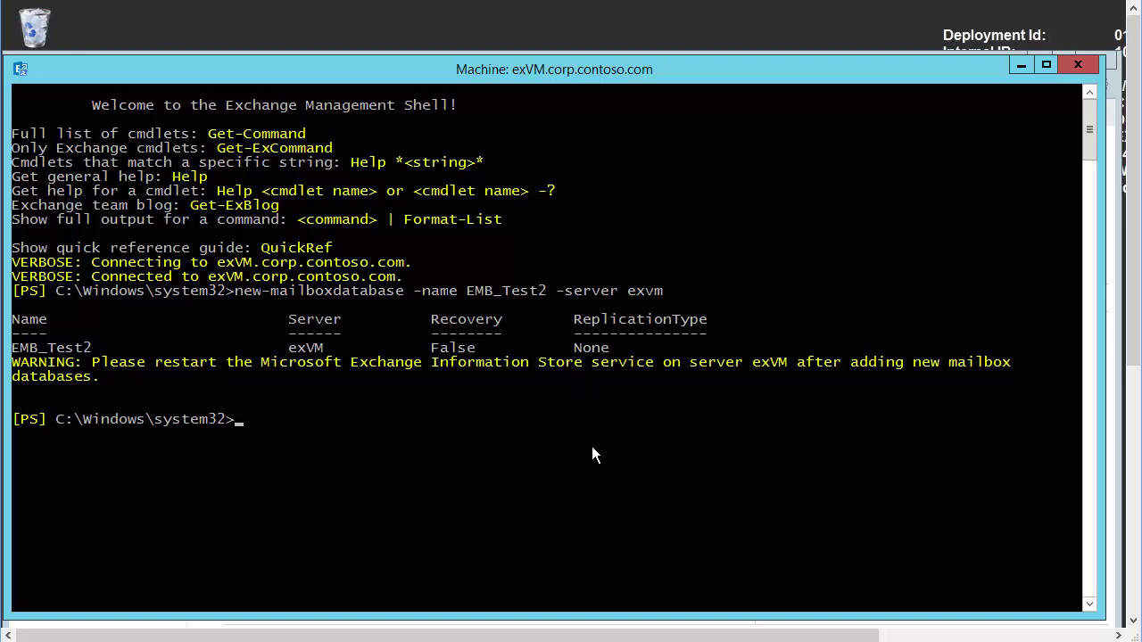
- Return to the admin center, refresh the databases list, and select the new EMB_Test2 row
left_click(1014, 69)
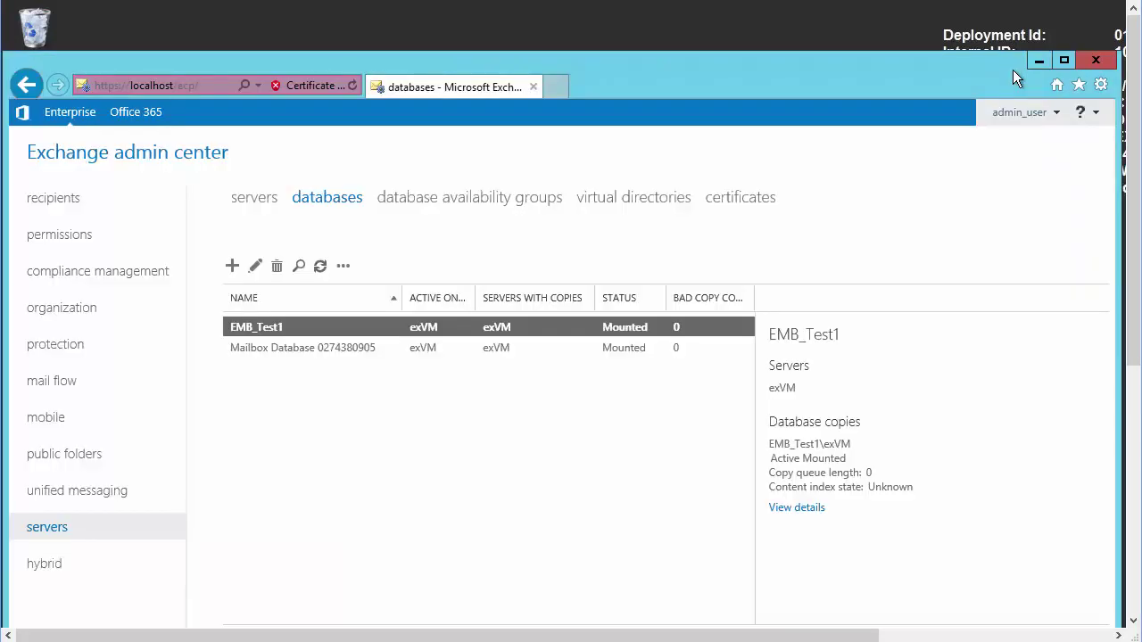
left_click(320, 271)
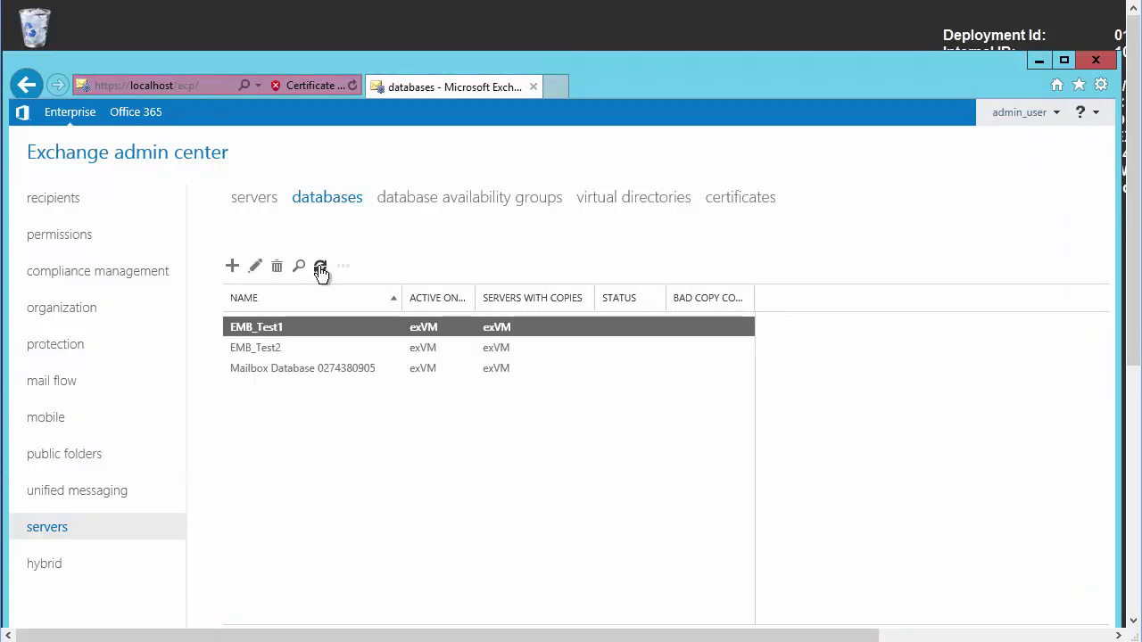
left_click(259, 349)
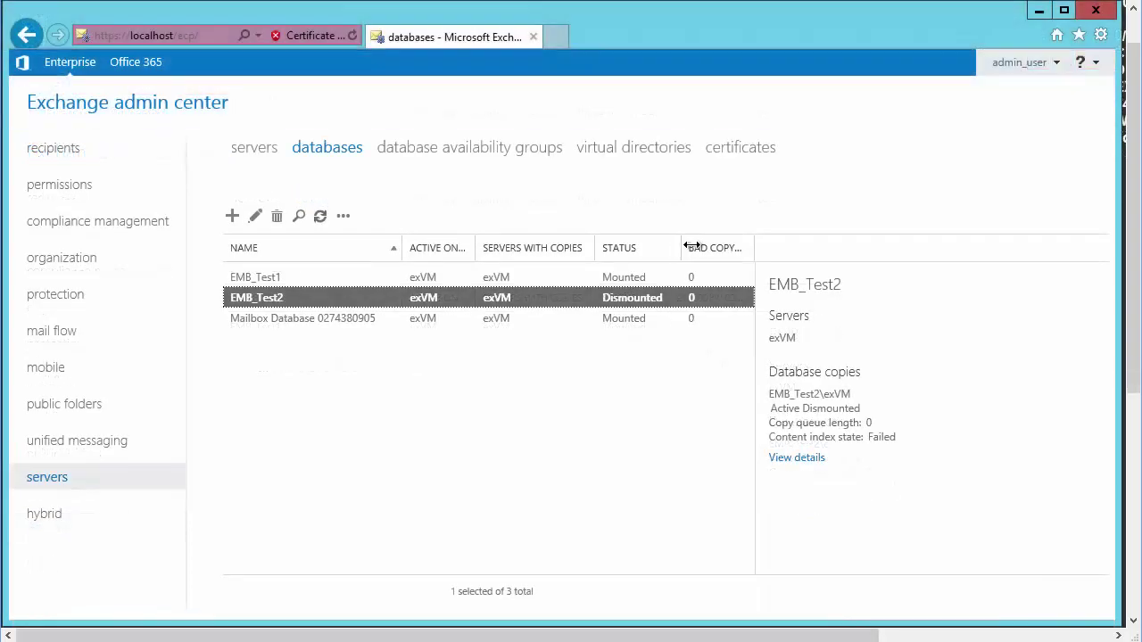
mouse_move(692, 246)
left_mouse_down()
mouse_move(676, 244)
mouse_move(695, 246)
left_mouse_up()
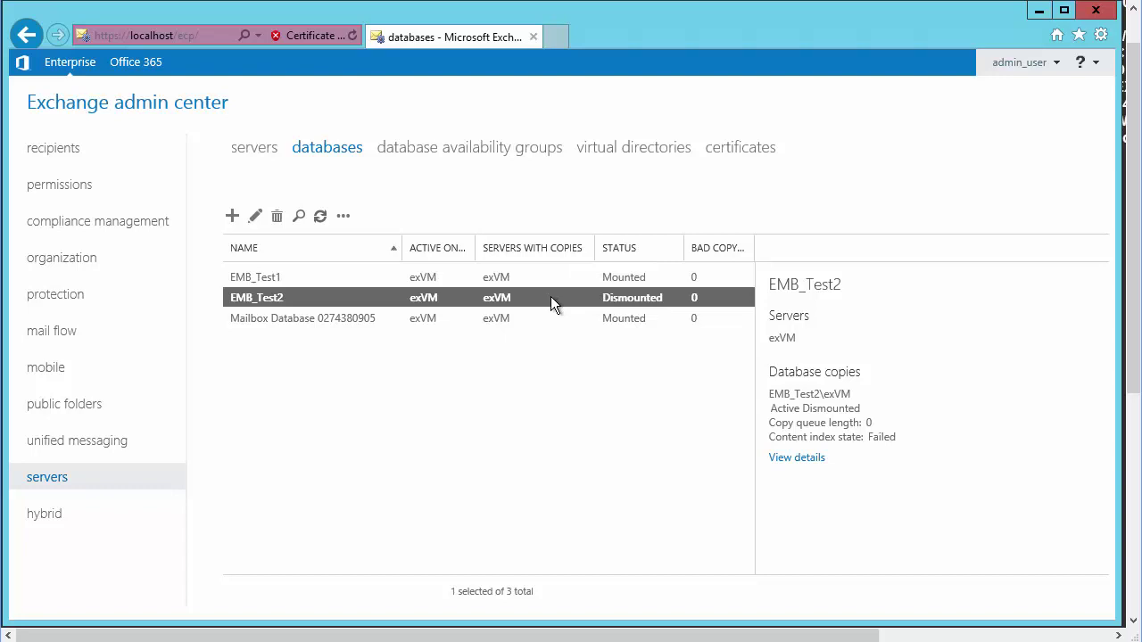
- Open EMB_Test2's properties and step through its maintenance, limits and client settings pages
left_click(255, 218)
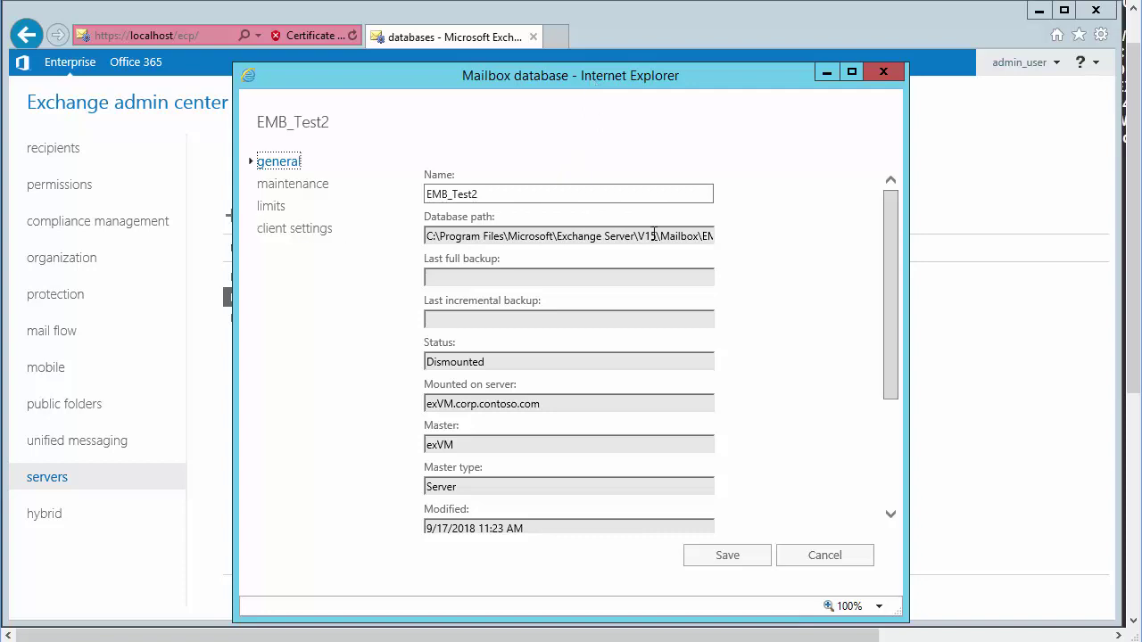
mouse_move(889, 230)
left_mouse_down()
mouse_move(884, 377)
mouse_move(883, 245)
left_mouse_up()
double_click(470, 340)
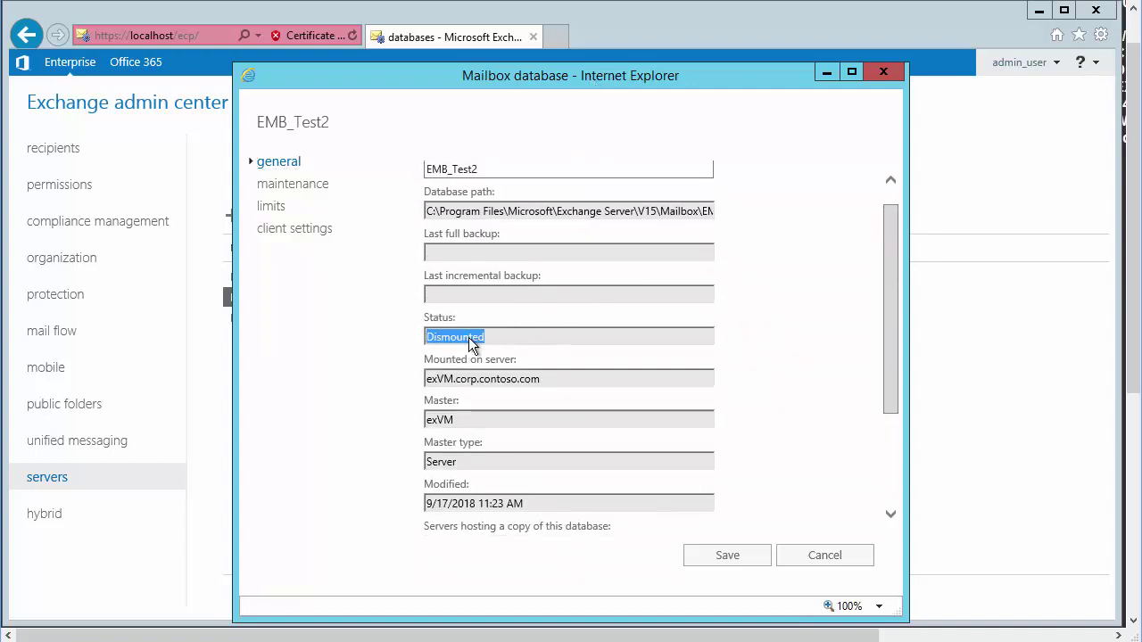
left_click(296, 189)
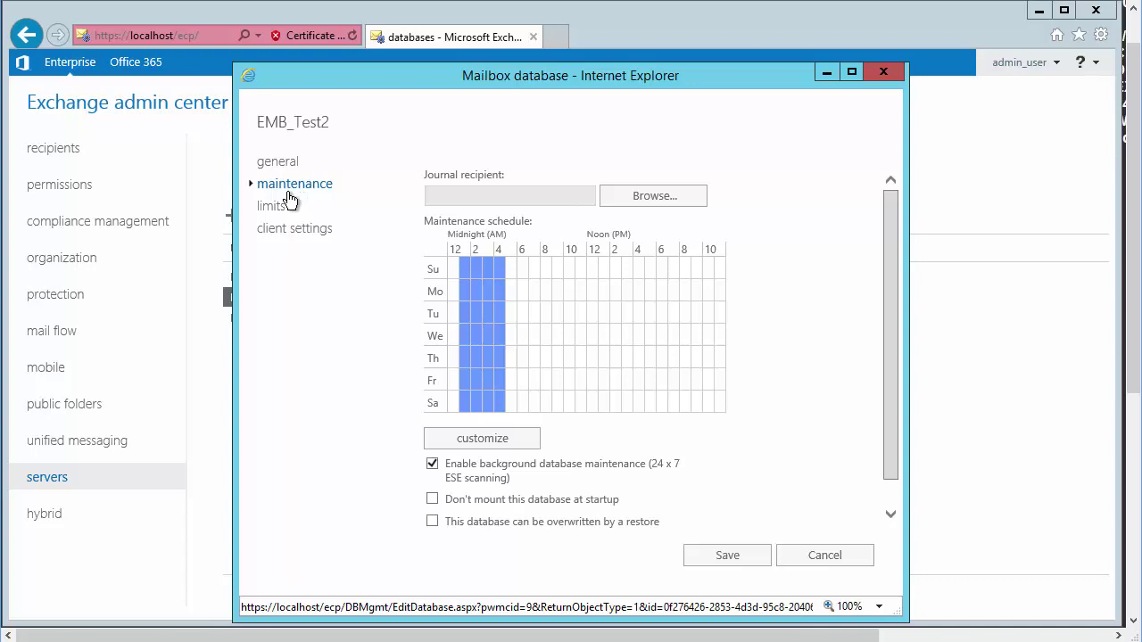
left_click(275, 210)
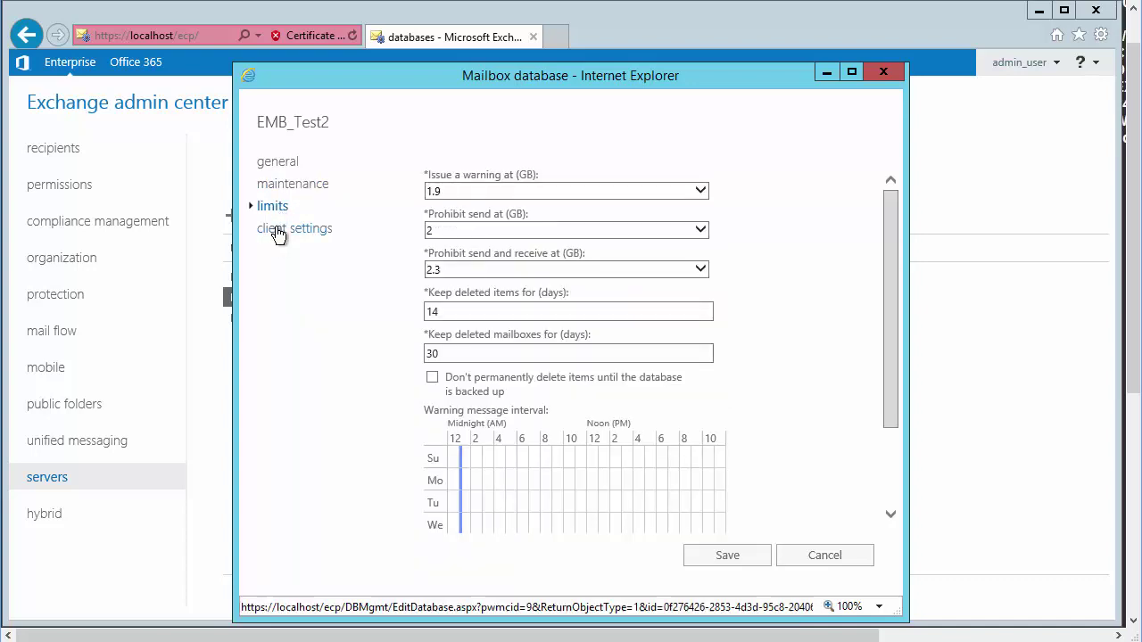
left_click(279, 231)
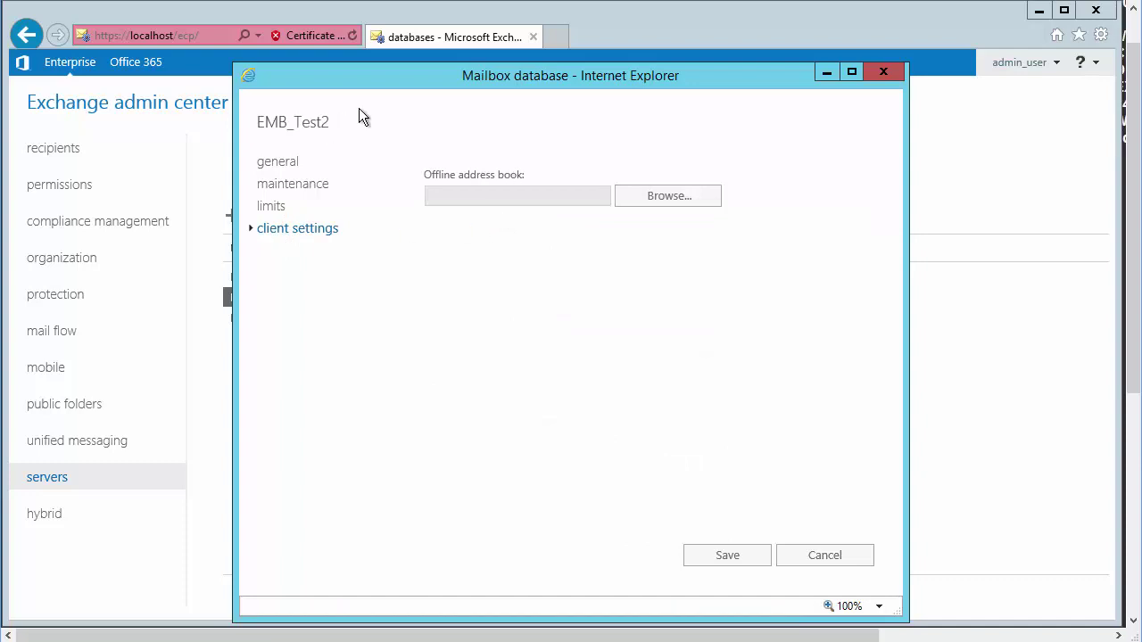
- Close the properties and mount EMB_Test2 via the '...' menu, confirming the warning
left_click(884, 72)
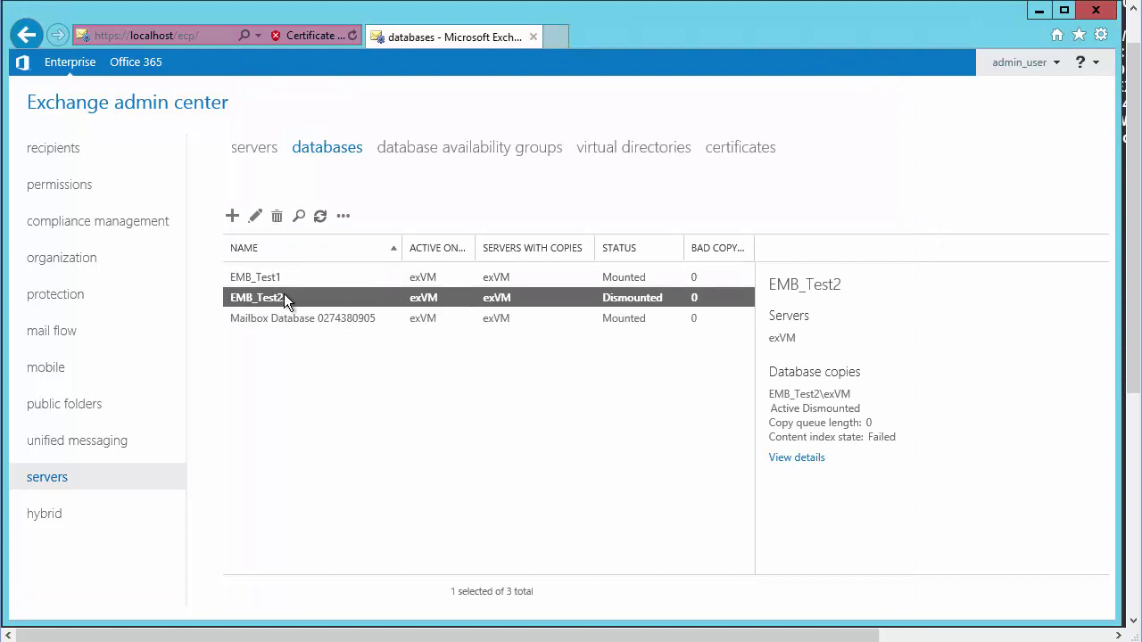
left_click(344, 217)
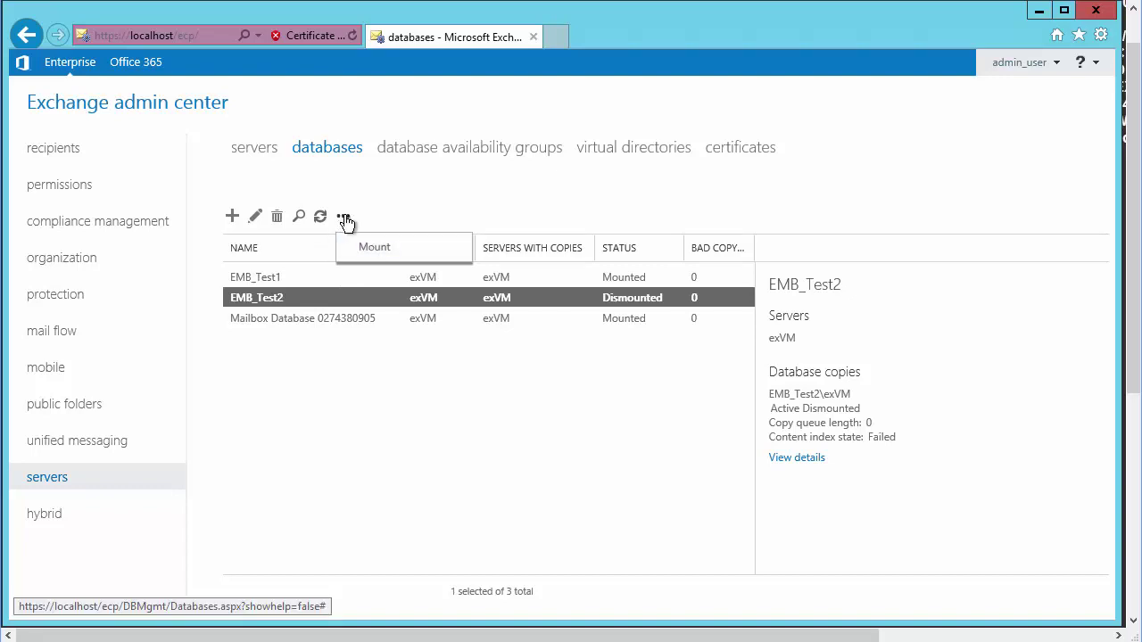
left_click(372, 249)
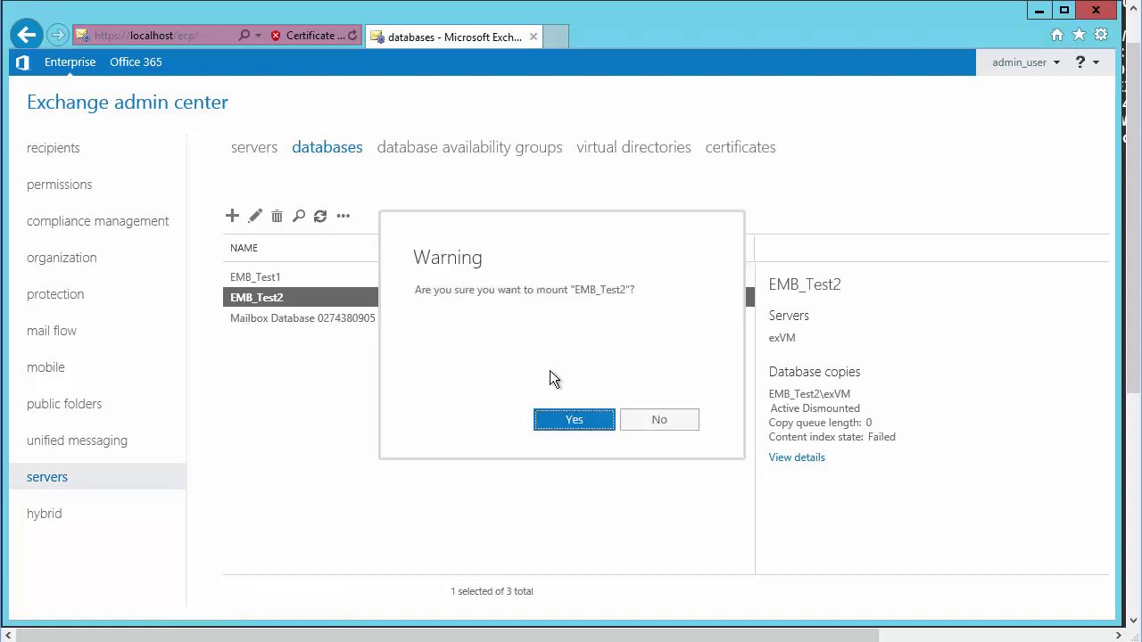
left_click(568, 421)
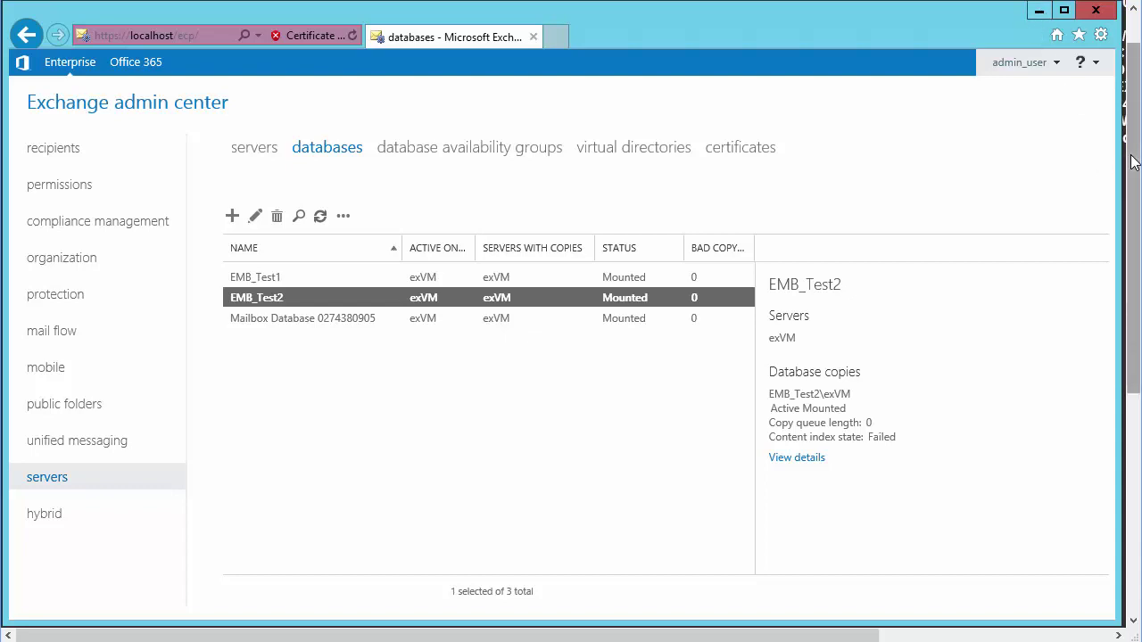
- Bring the Exchange Management Shell forward and ready its console for a command
left_click_drag(1133, 162, 1134, 377)
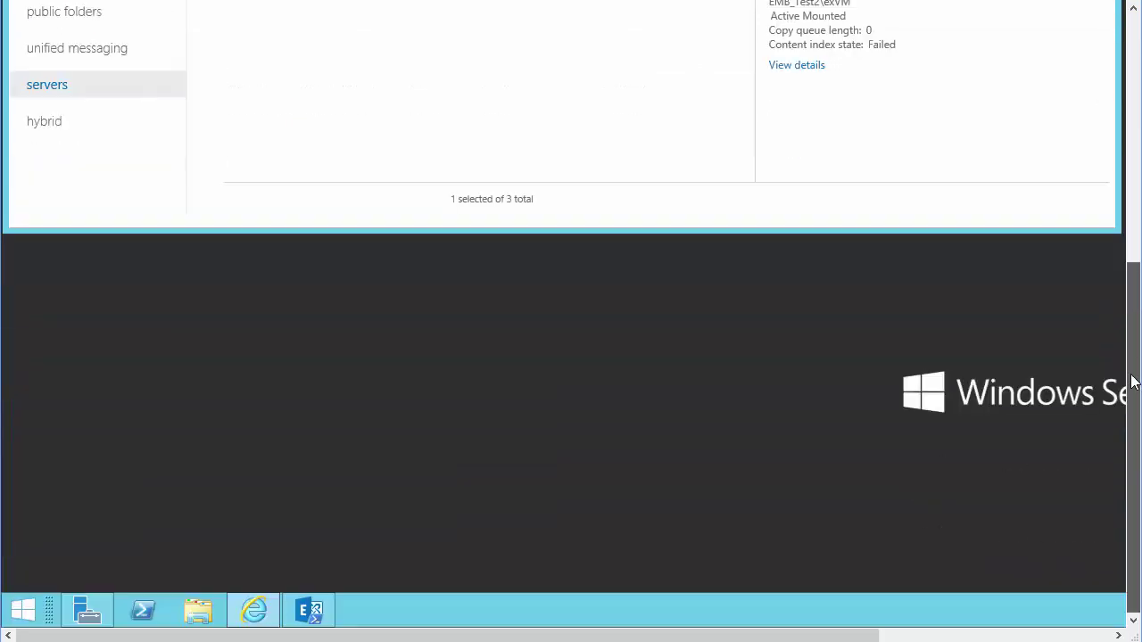
left_click(308, 611)
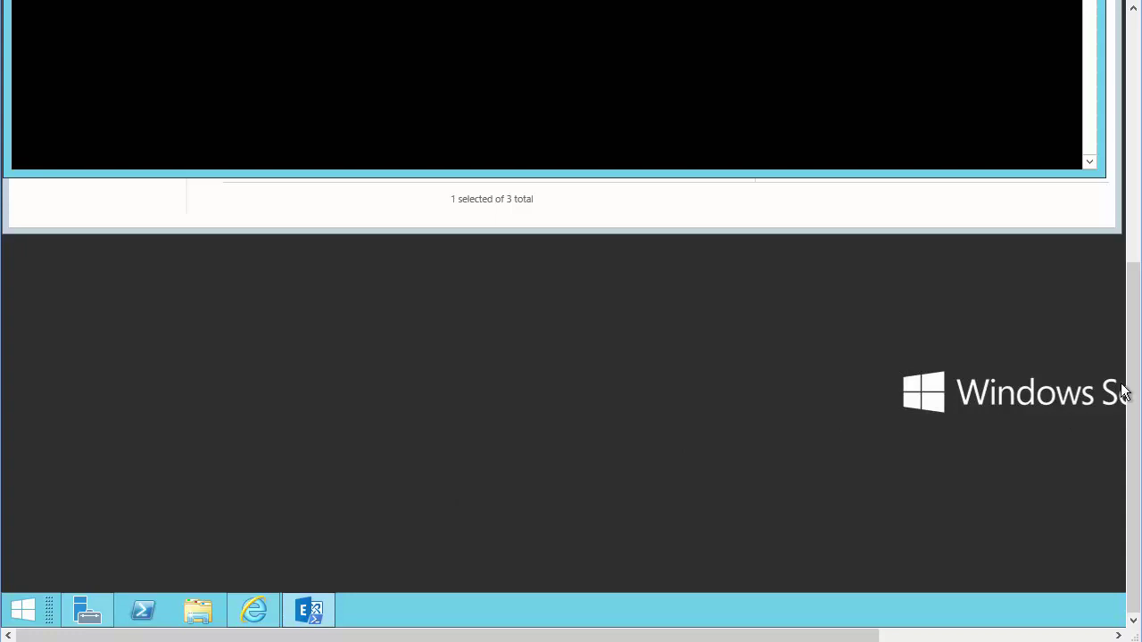
left_click_drag(1131, 391, 1139, 143)
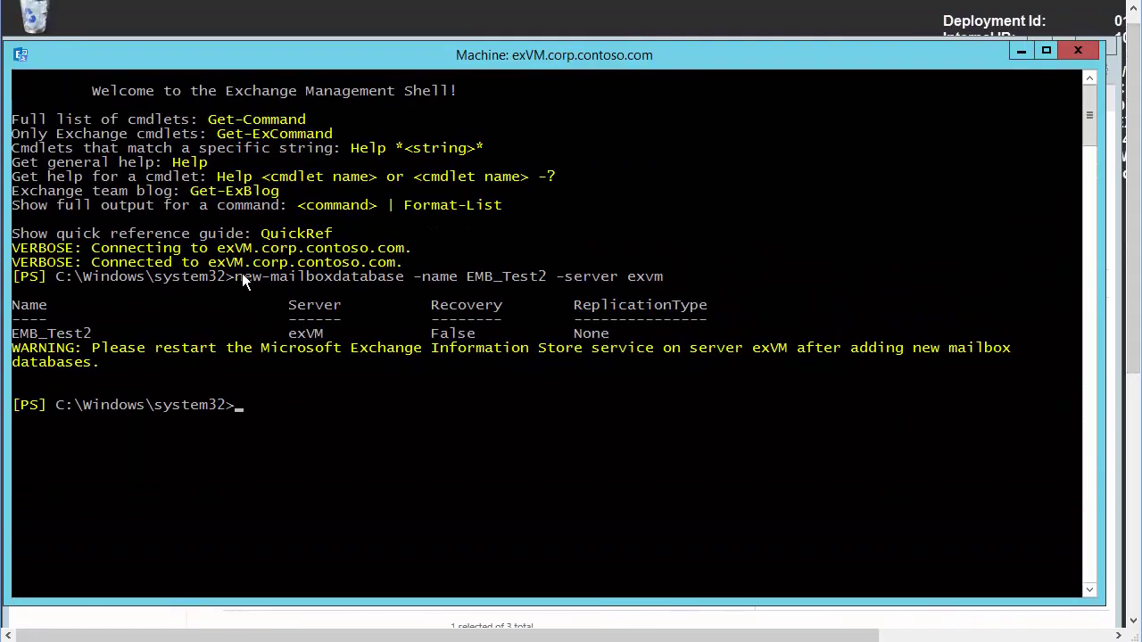
left_click(282, 419)
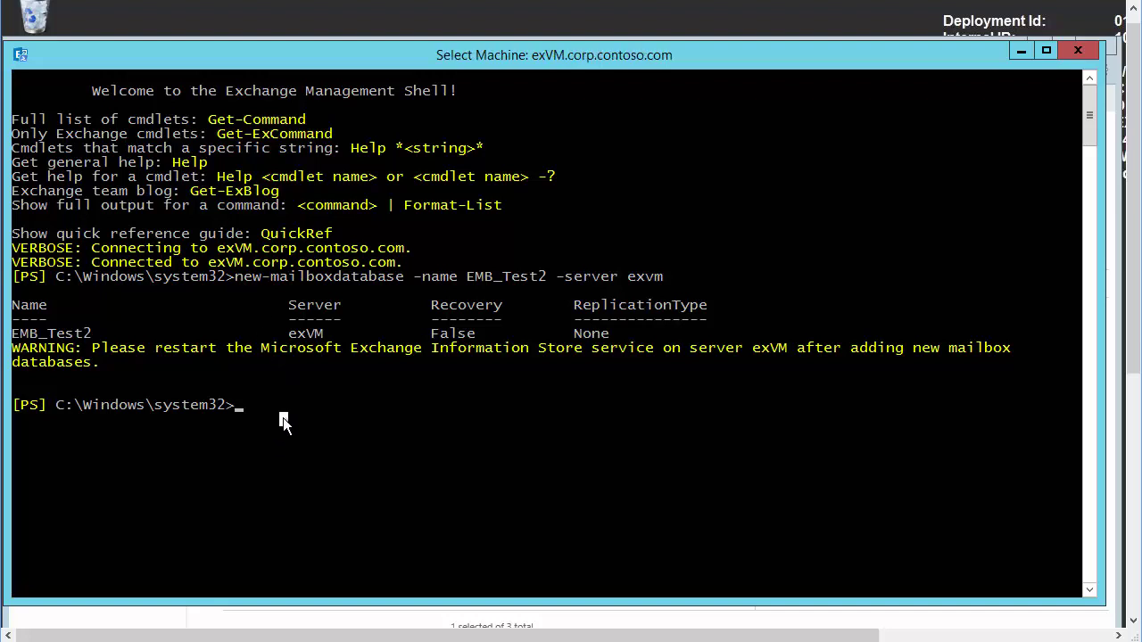
key("Escape")
- Run Set-MailboxDatabase -? and scroll through the listed parameter syntax
type("seet-")
key("BackSpace")
key("BackSpace")
key("BackSpace")
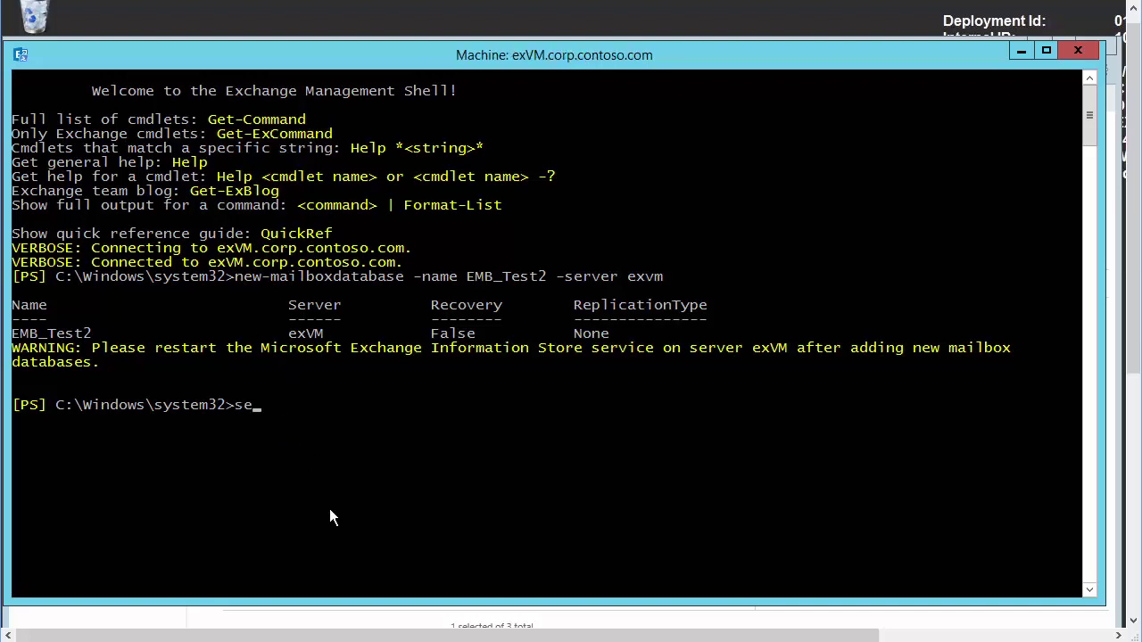
type("t-mailb")
key("Tab")
type("dat")
key("Tab")
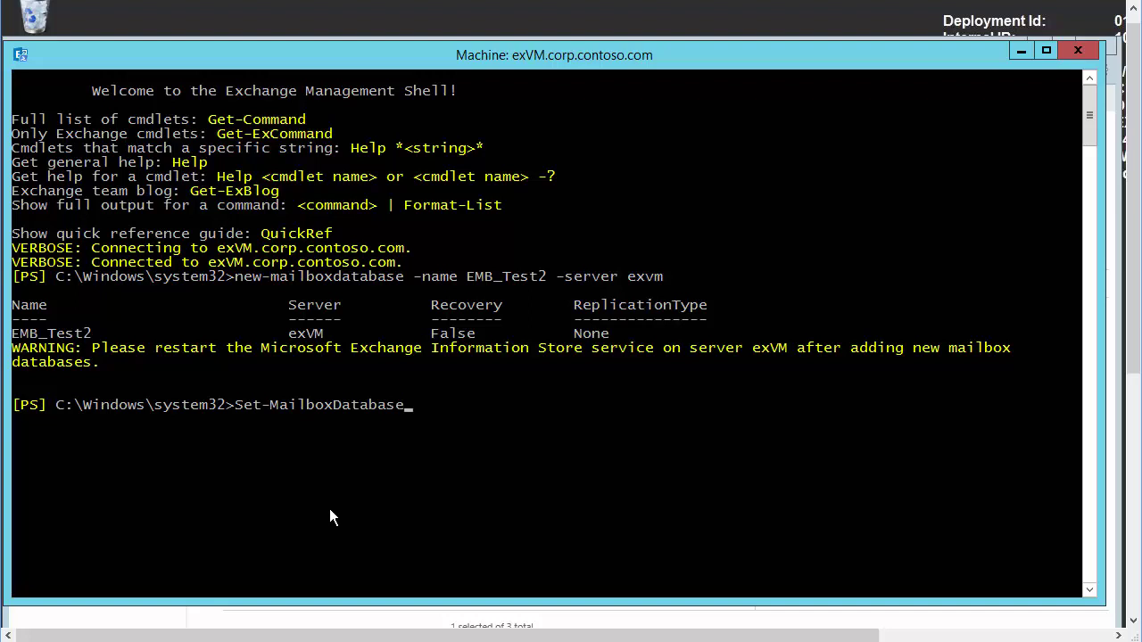
type("-?")
key("Return")
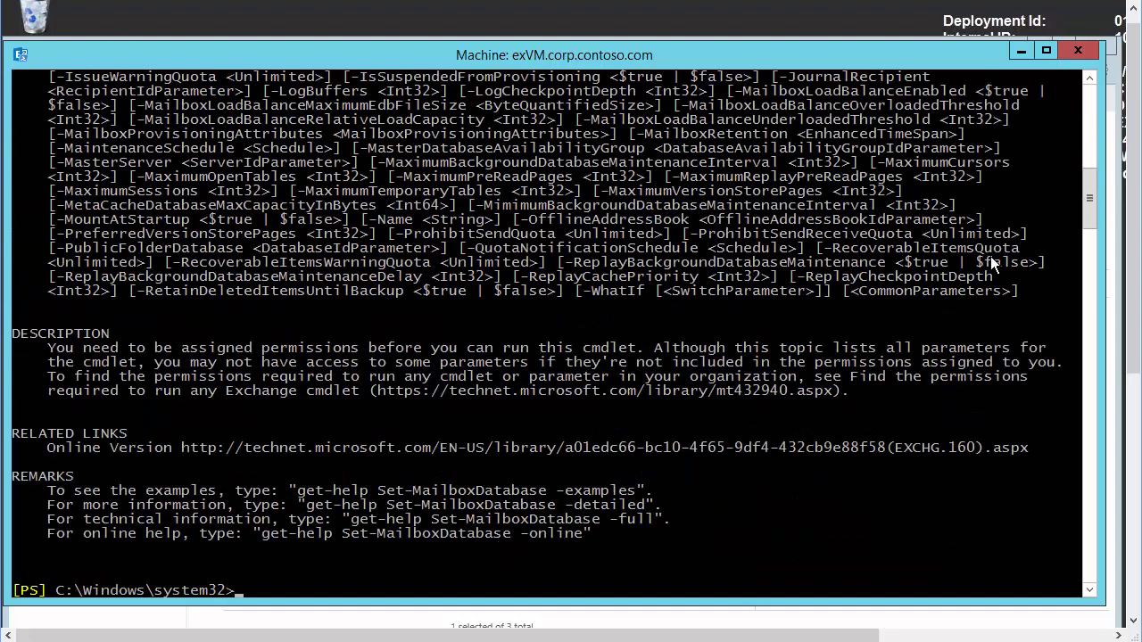
left_click_drag(1085, 204, 1086, 165)
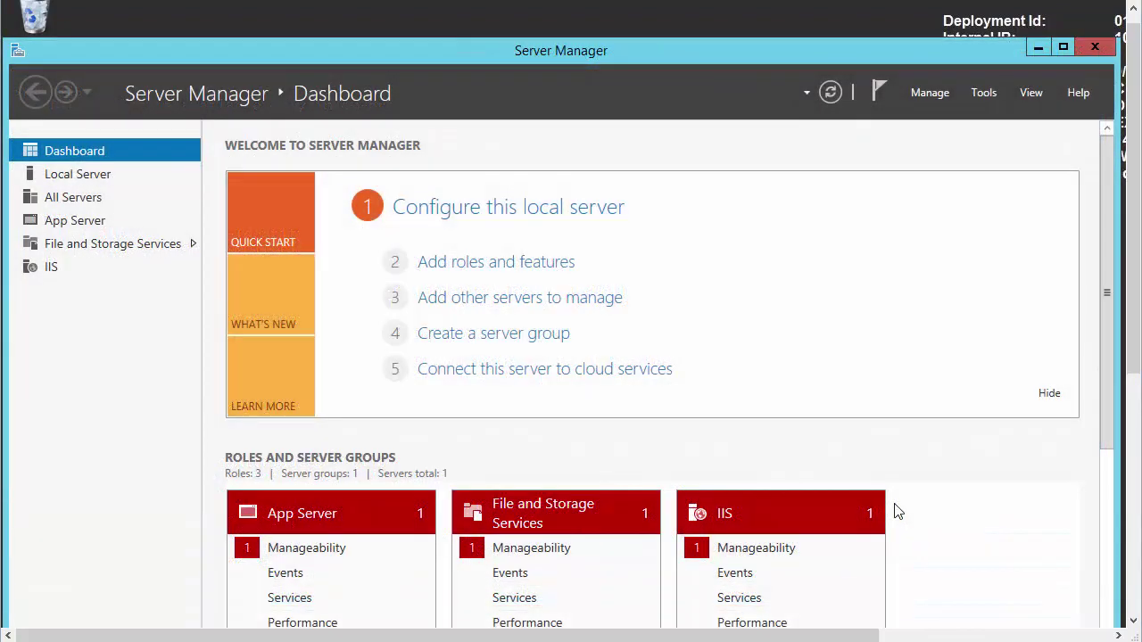
- Open Server Manager's Tools menu to list the administrative tools
left_click_drag(1136, 312, 1136, 332)
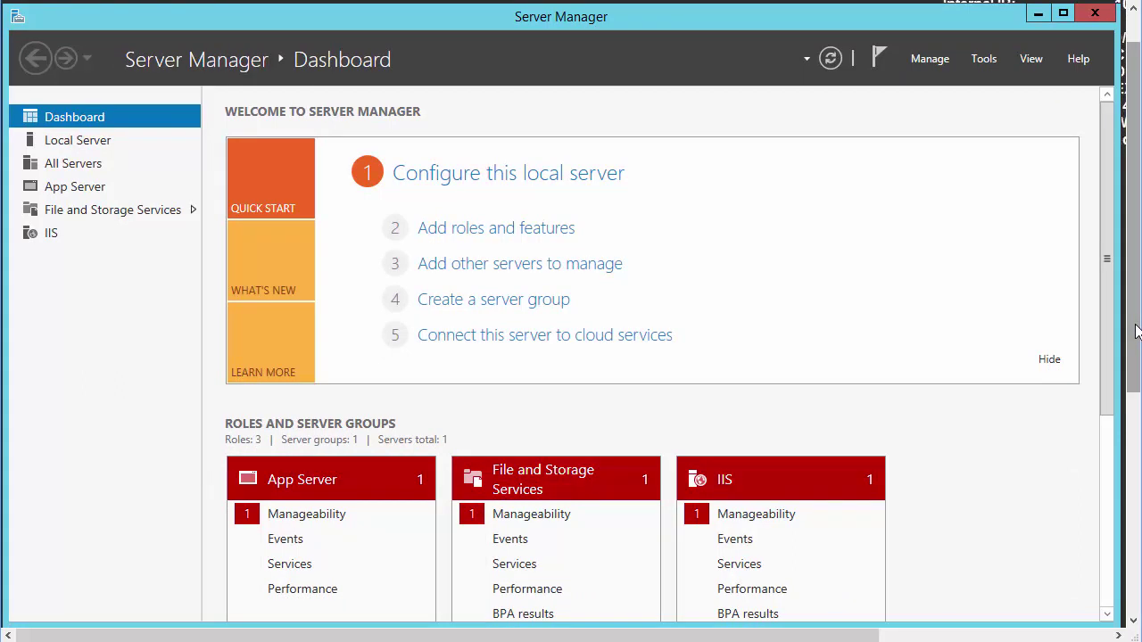
left_click(983, 58)
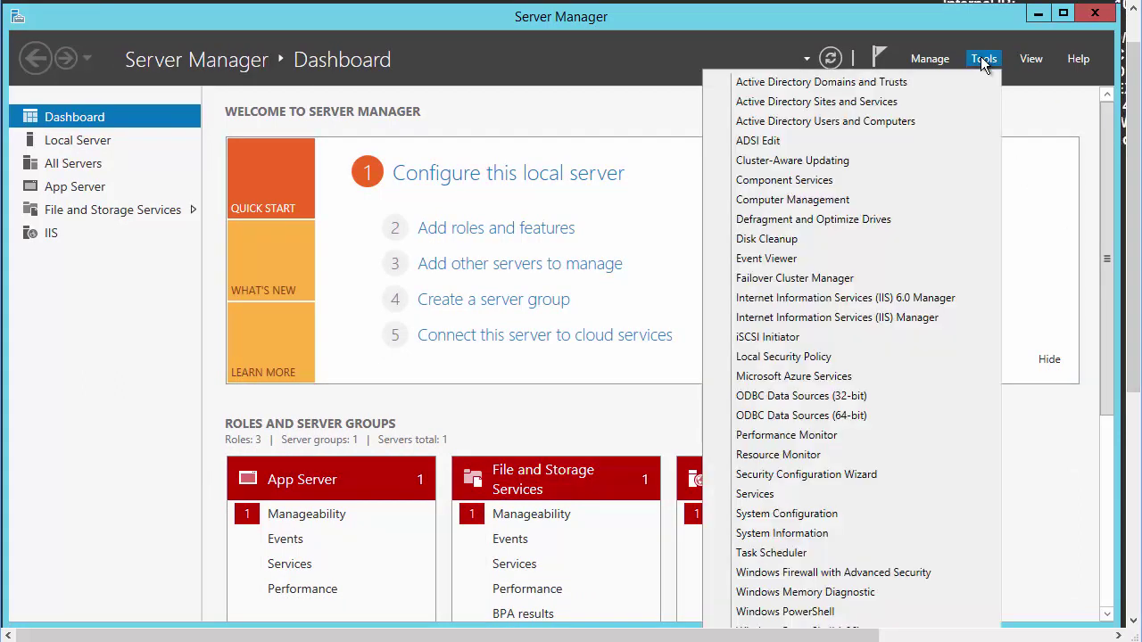
- Open the Services console and select the Microsoft Exchange Information Store service
left_click(755, 493)
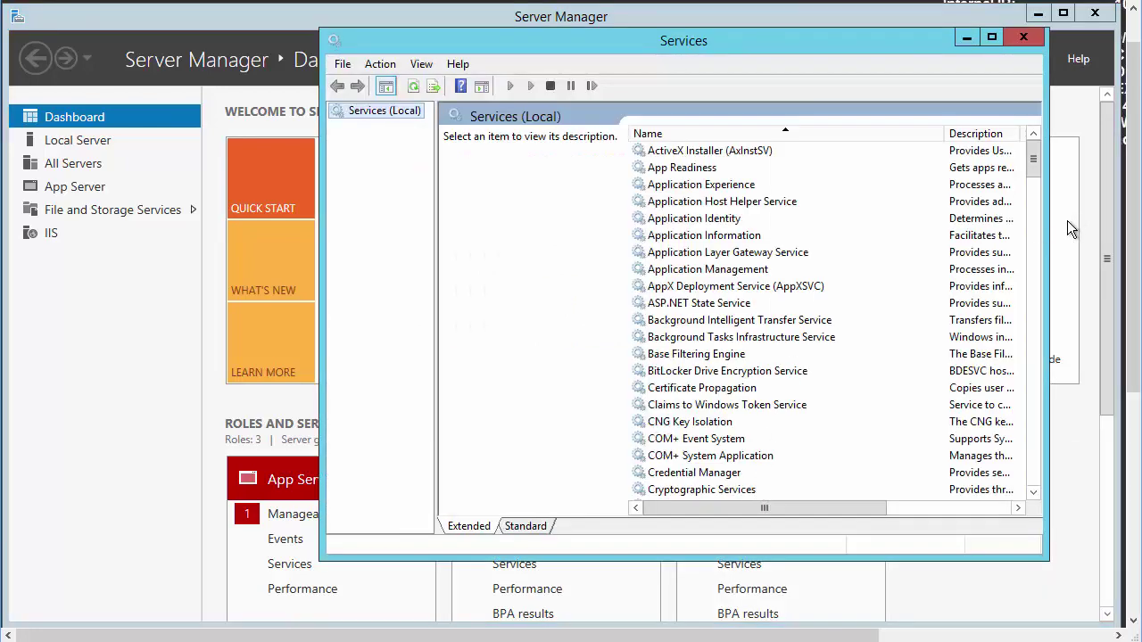
left_click_drag(1030, 162, 1036, 274)
left_click(719, 305)
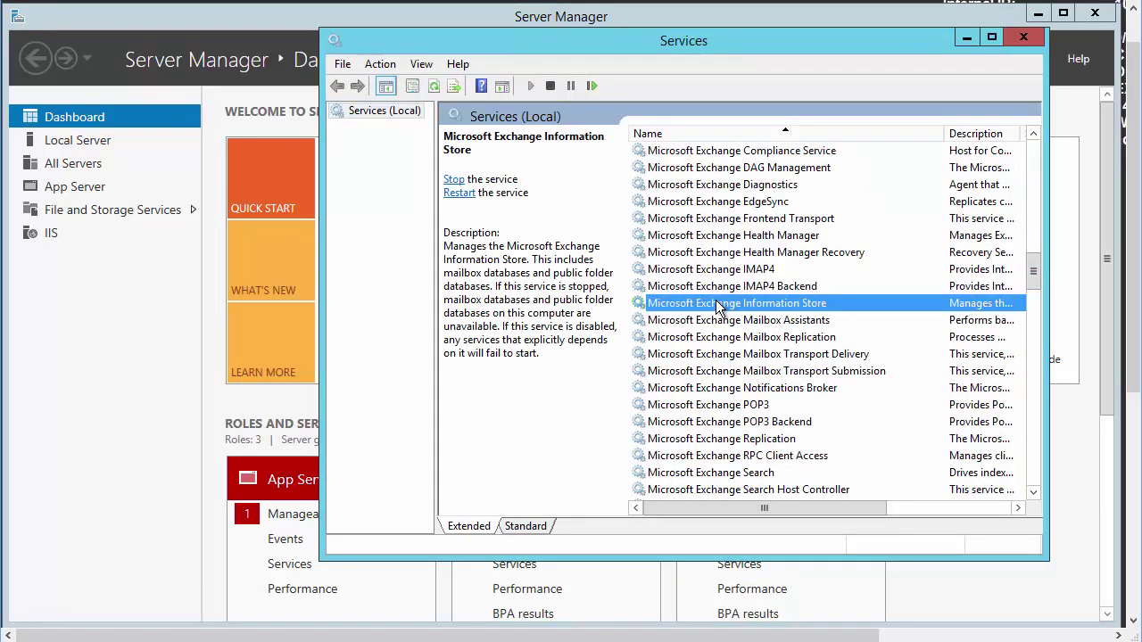
- Stop the Microsoft Exchange Information Store service, then start it again
right_click(721, 306)
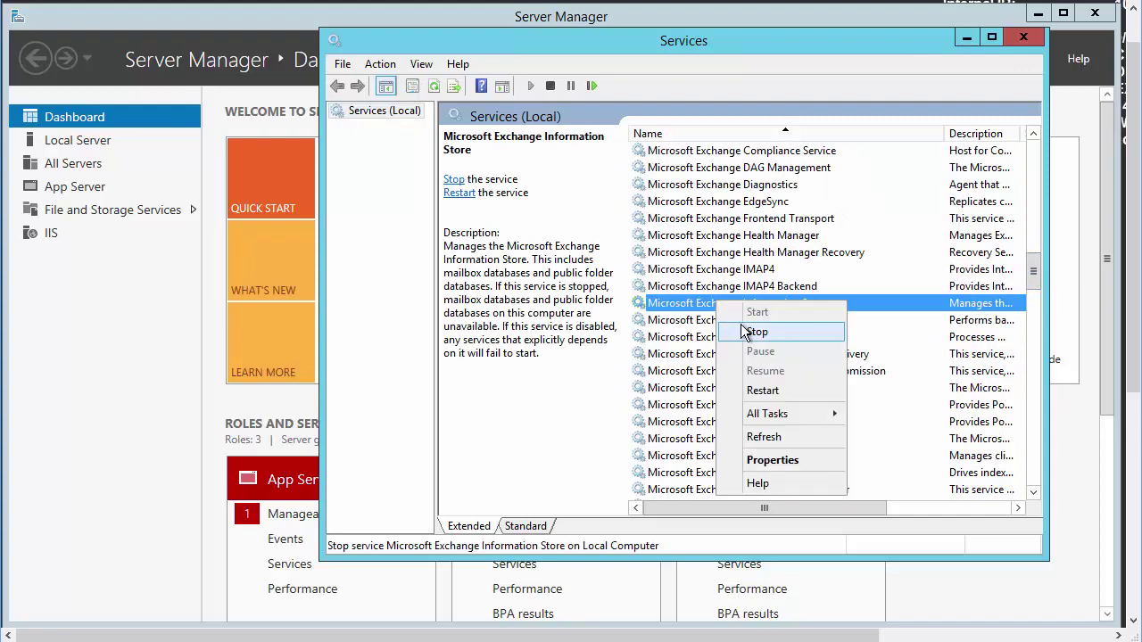
left_click(744, 330)
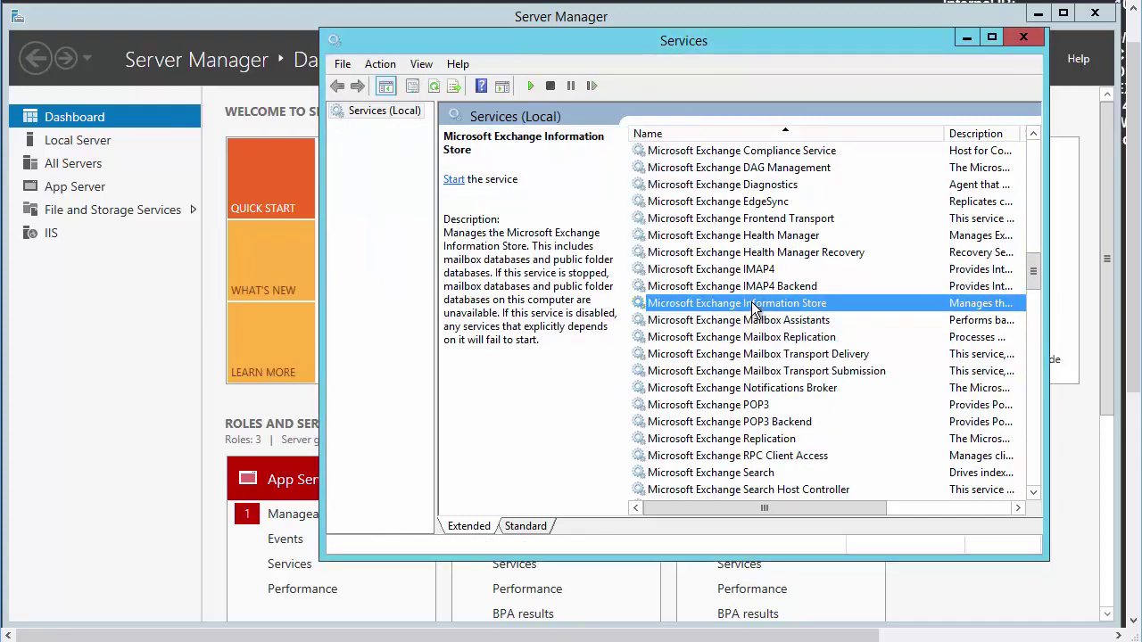
right_click(754, 307)
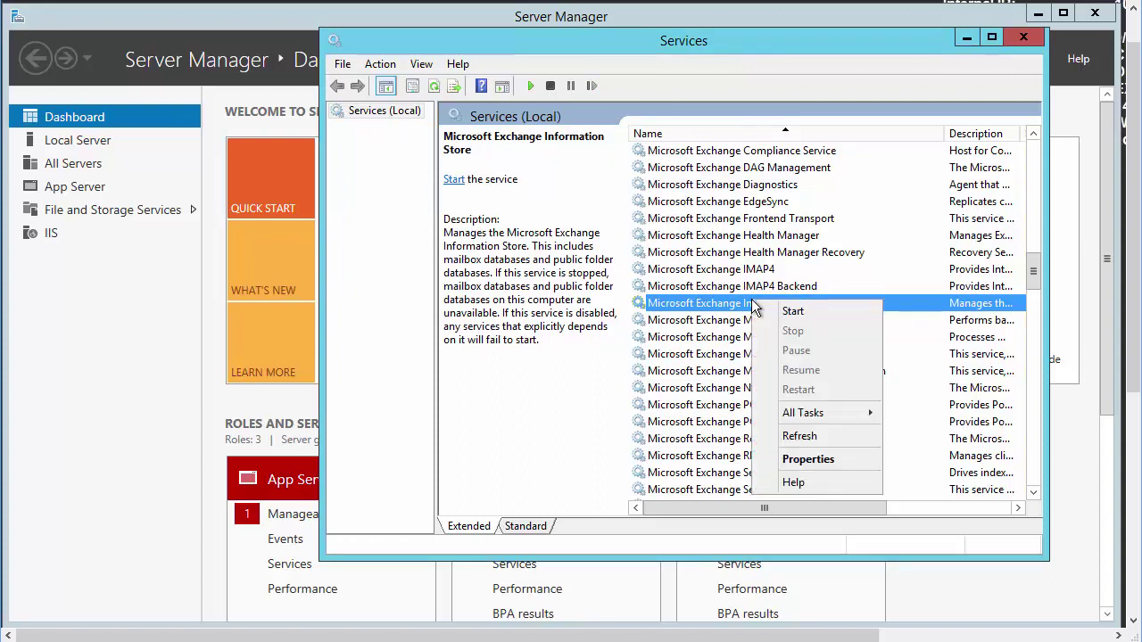
left_click(792, 313)
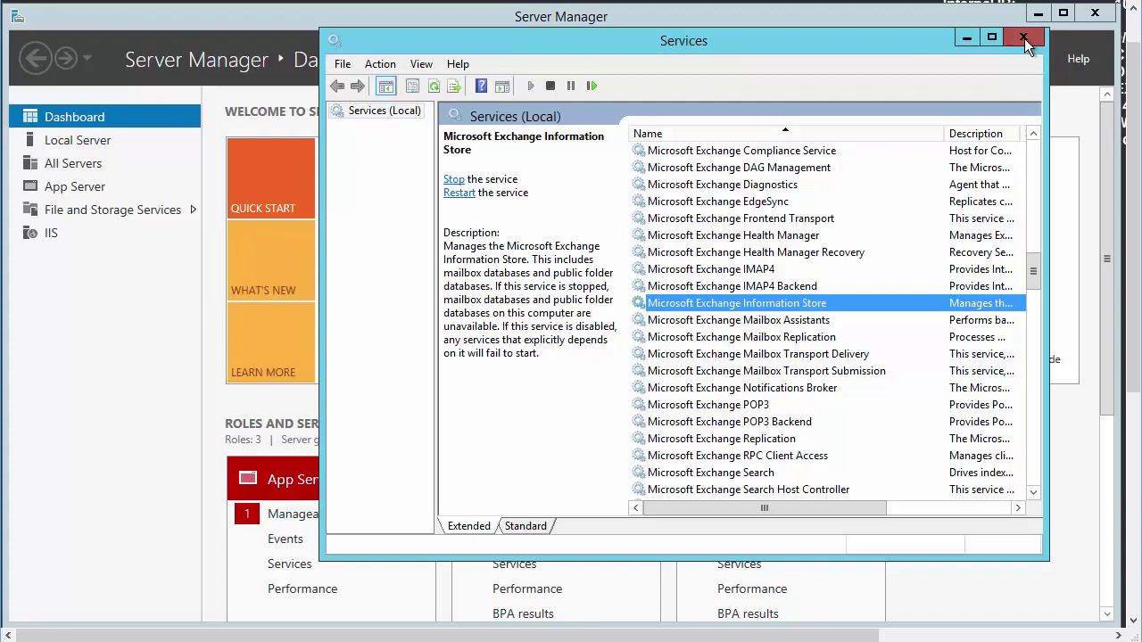
- Close the Services console to return to the Server Manager Dashboard
left_click(1024, 40)
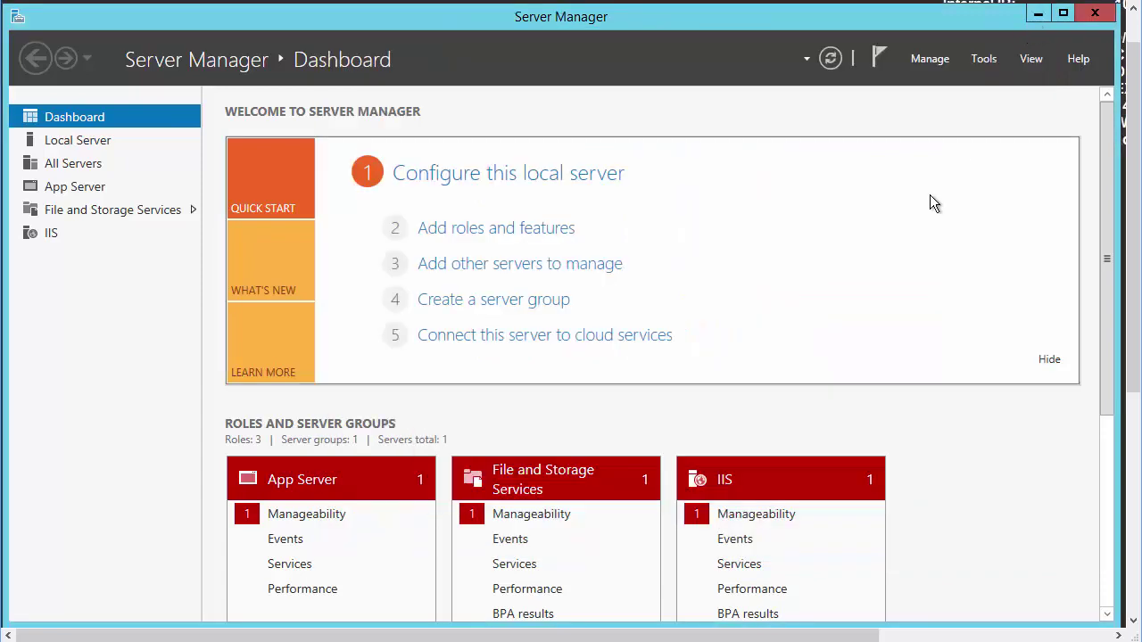